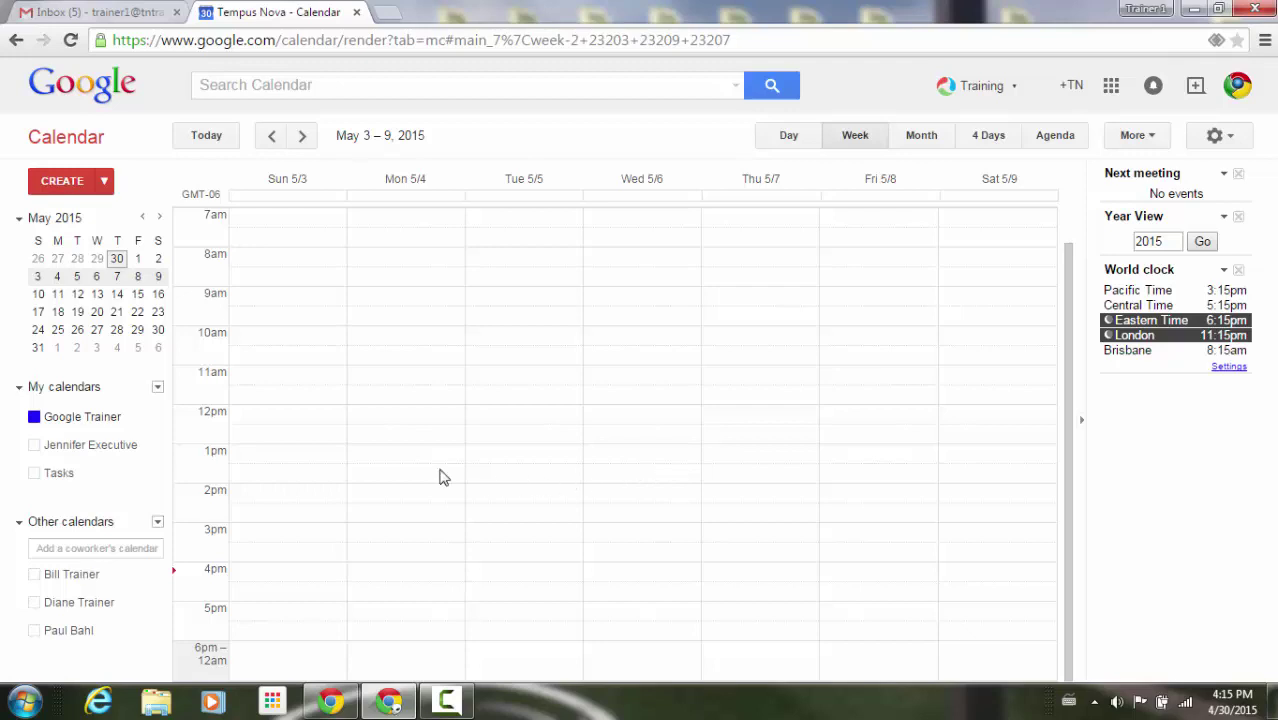
Step: Start a detailed event titled "Staff meeting" on Monday, May 4, 2015, from 11am to 12pm
click(409, 386)
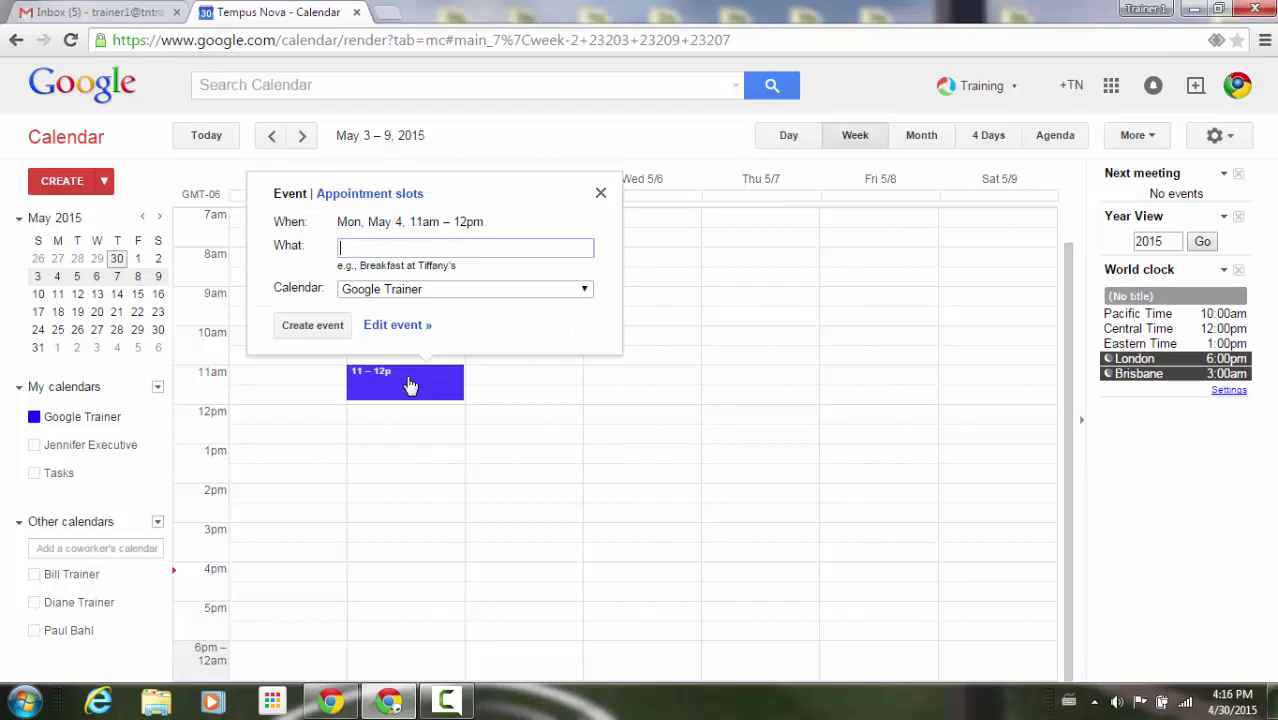
click(398, 327)
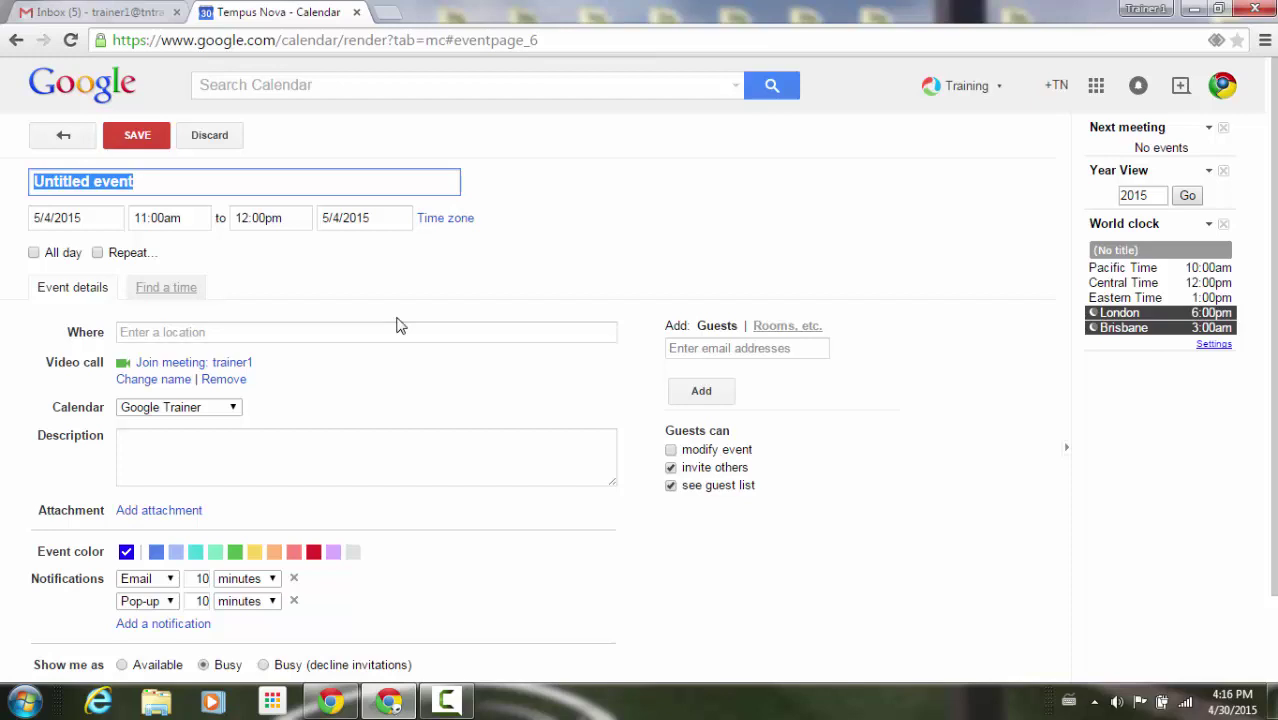
text(St)
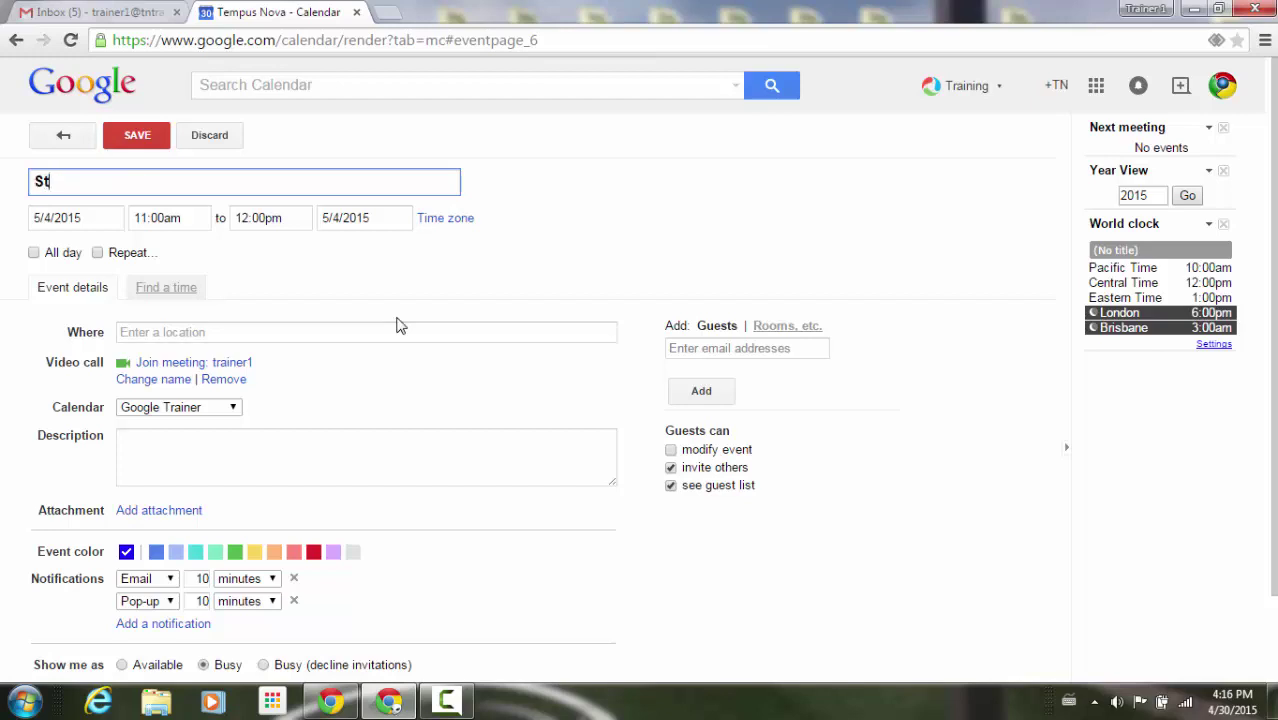
text(aff meeting)
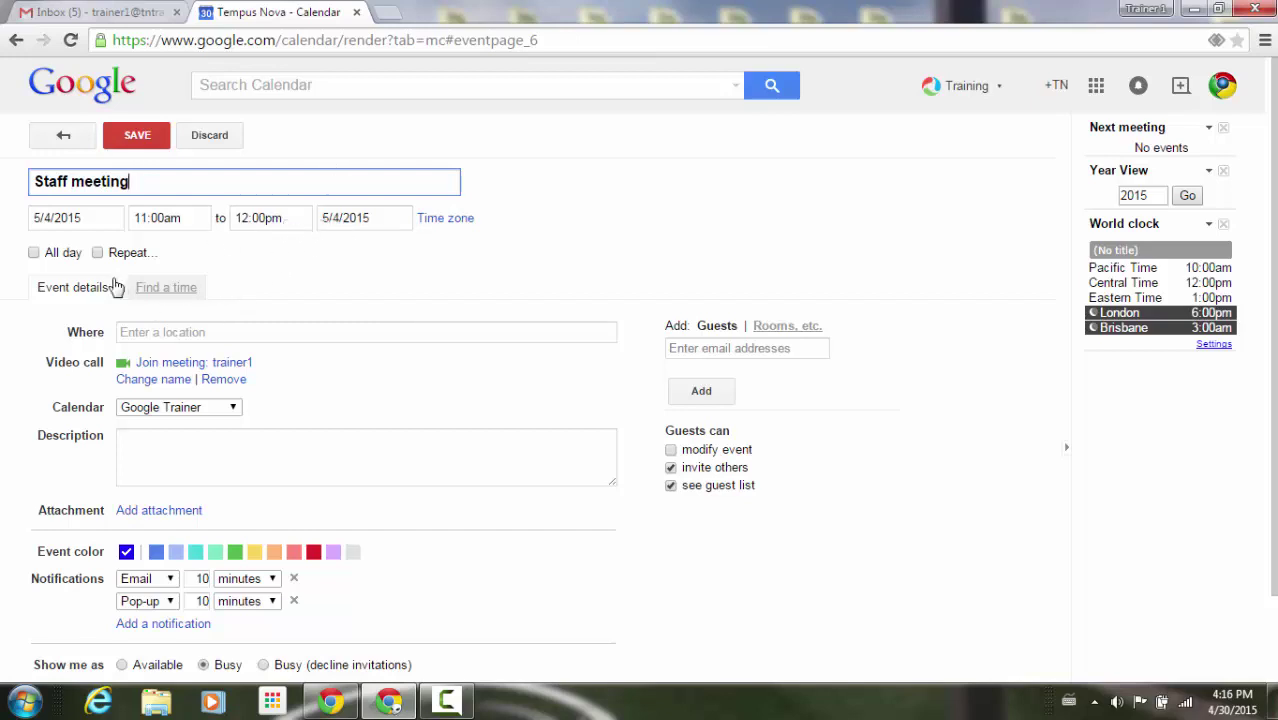
Step: Make the Staff meeting repeat weekly on Monday and Thursday, ending after 35 occurrences, and save the event
click(97, 253)
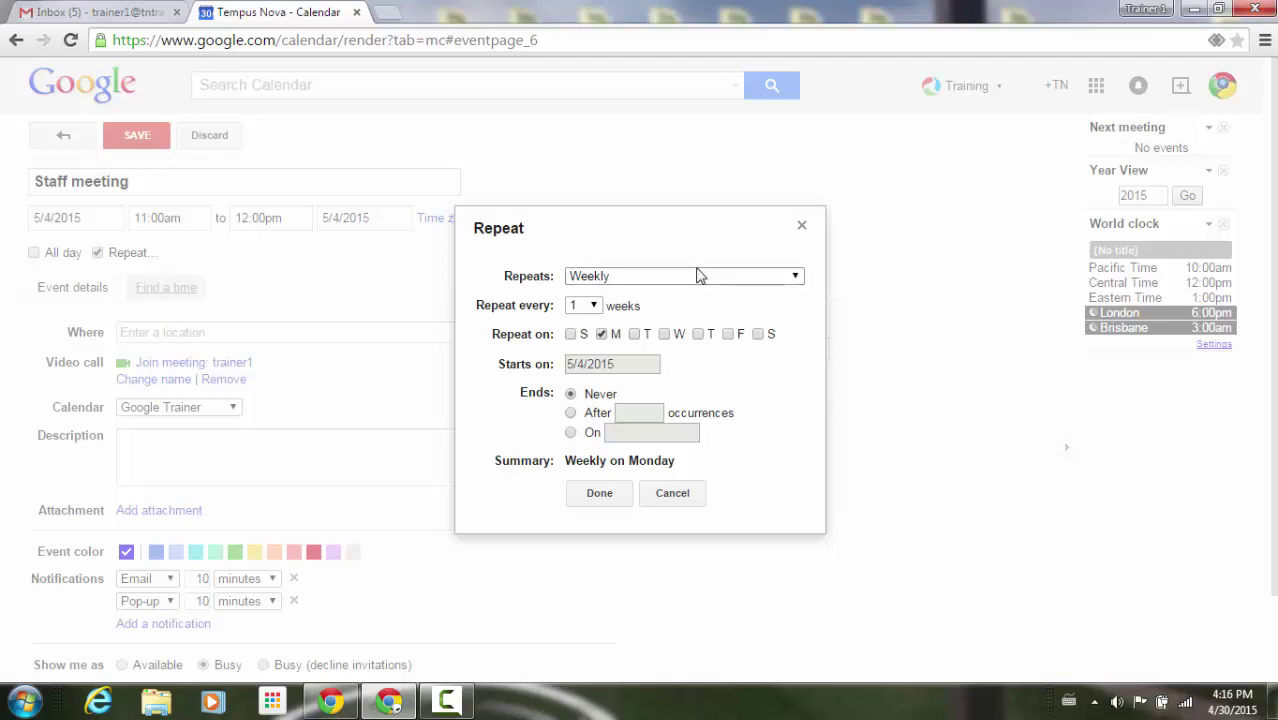
click(784, 284)
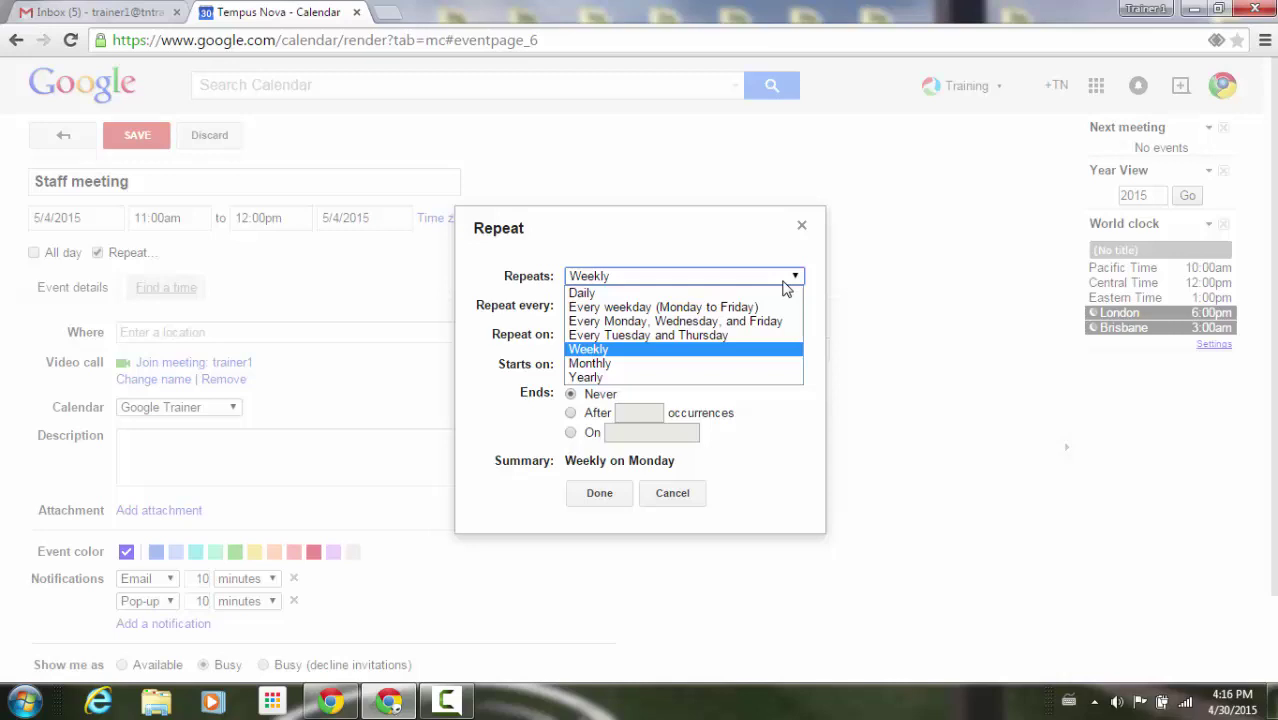
click(472, 275)
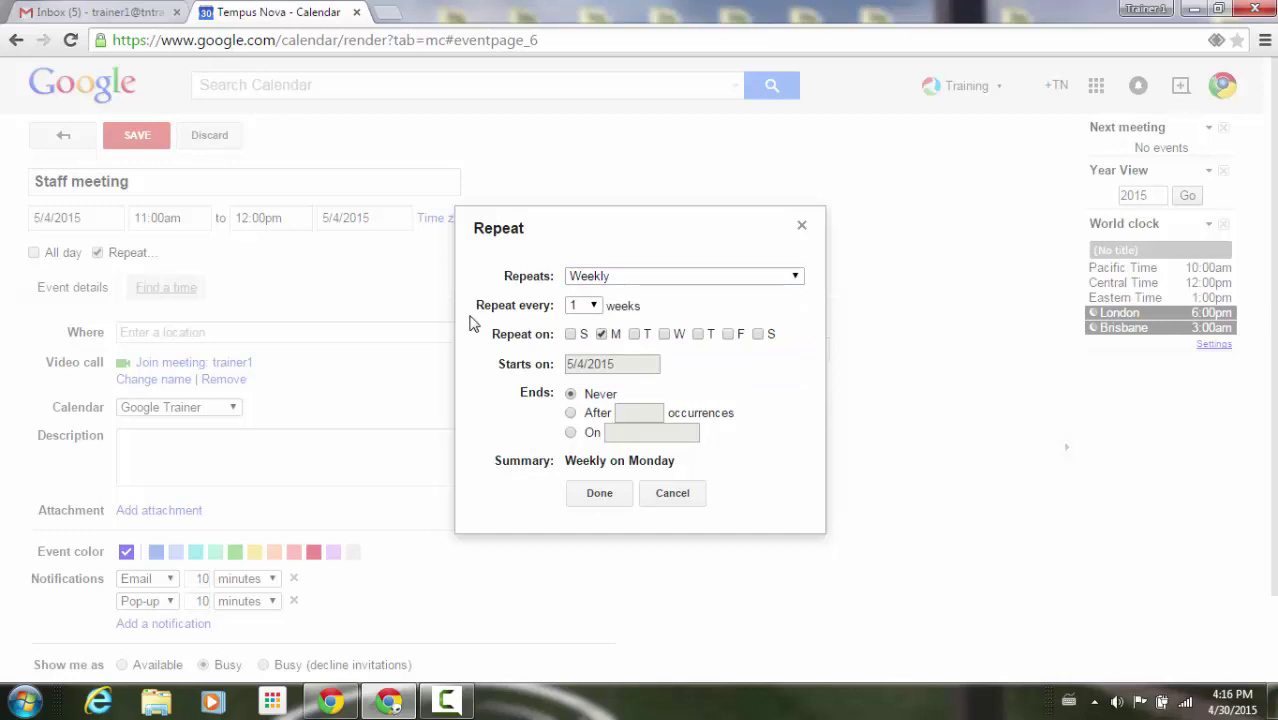
click(593, 307)
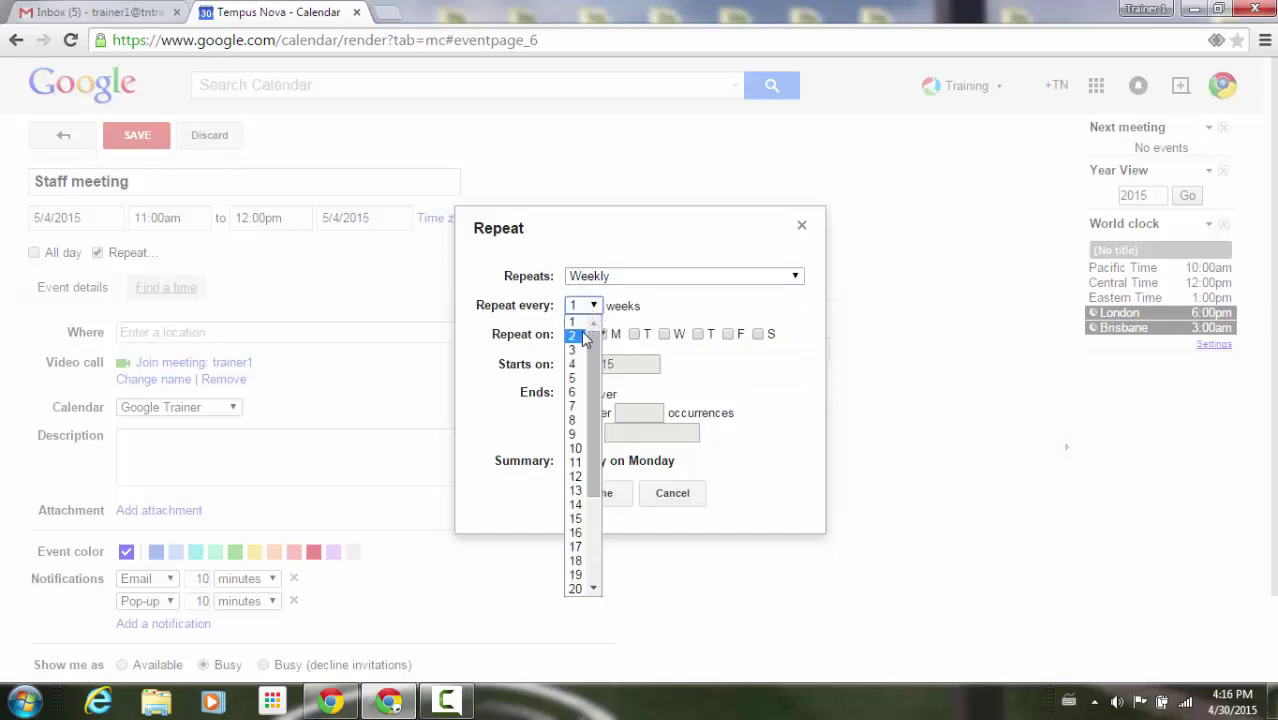
click(476, 303)
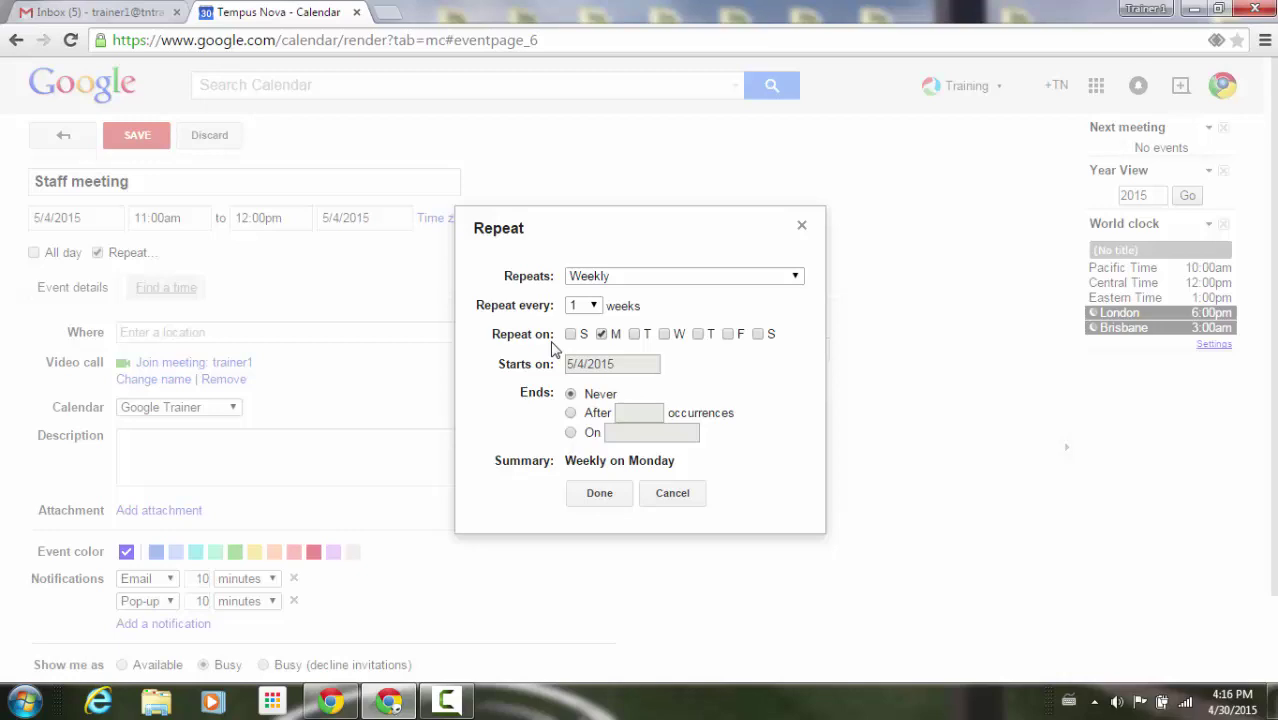
click(698, 336)
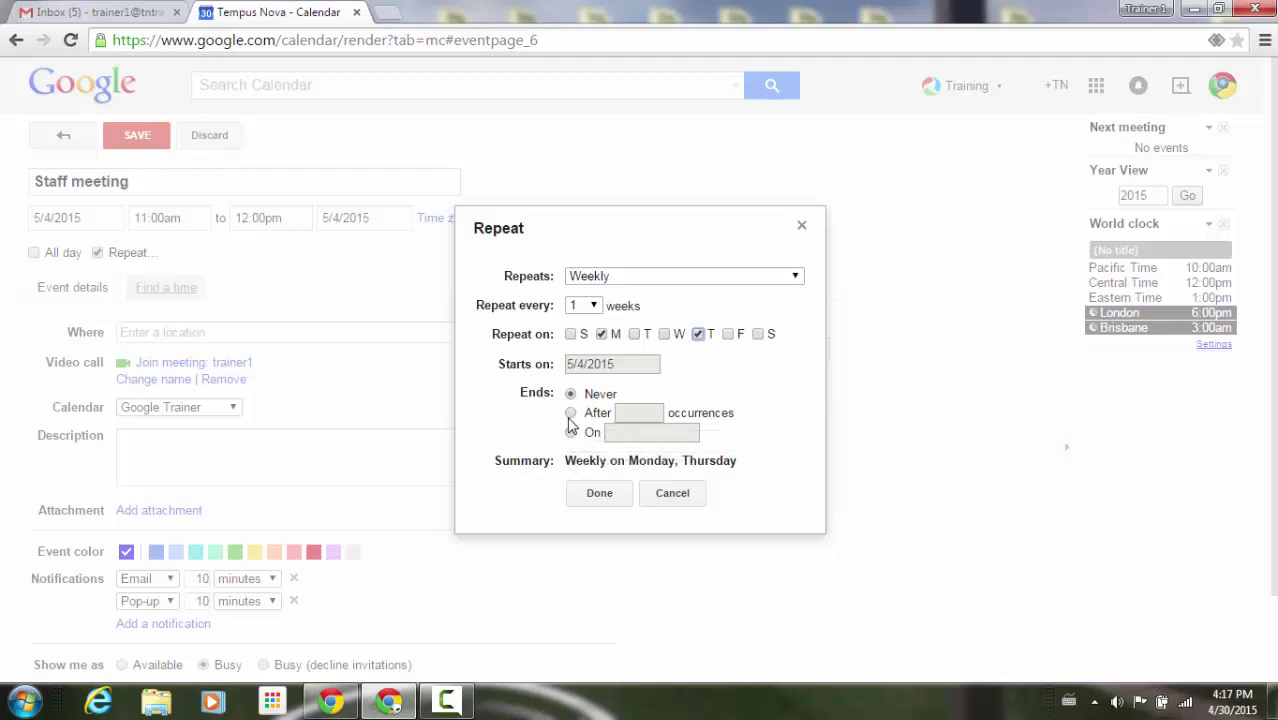
click(570, 414)
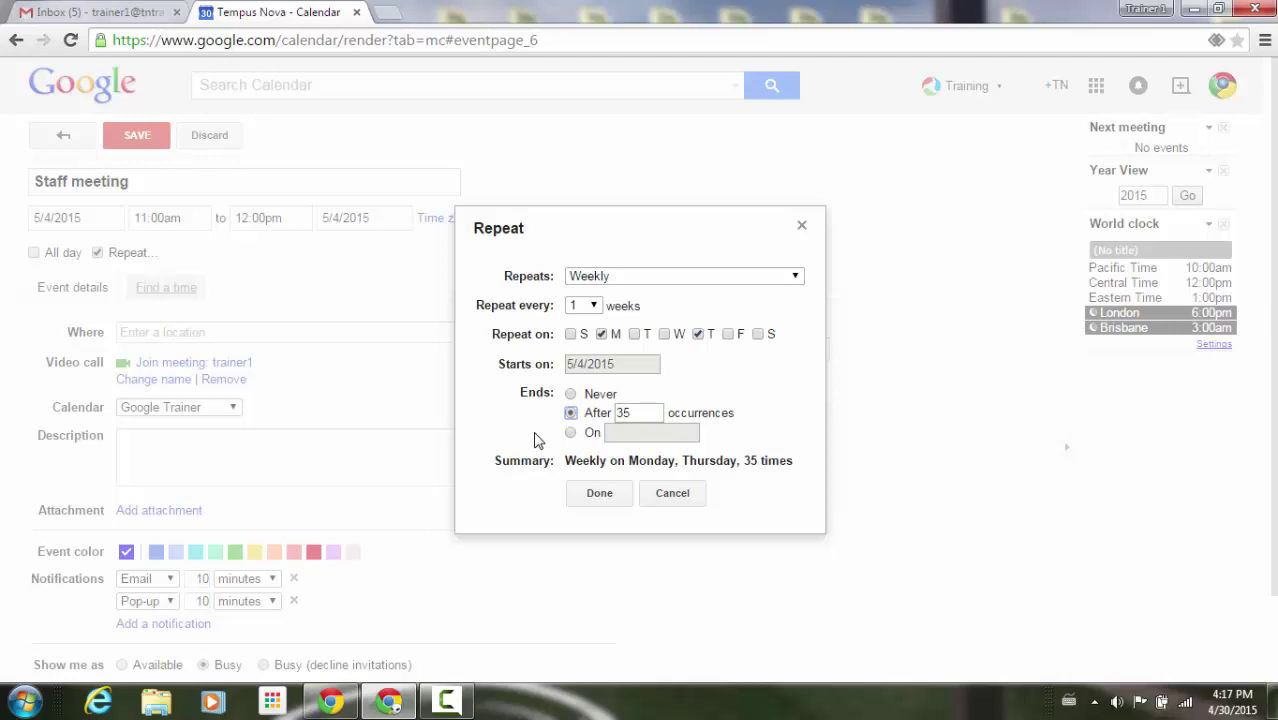
click(599, 495)
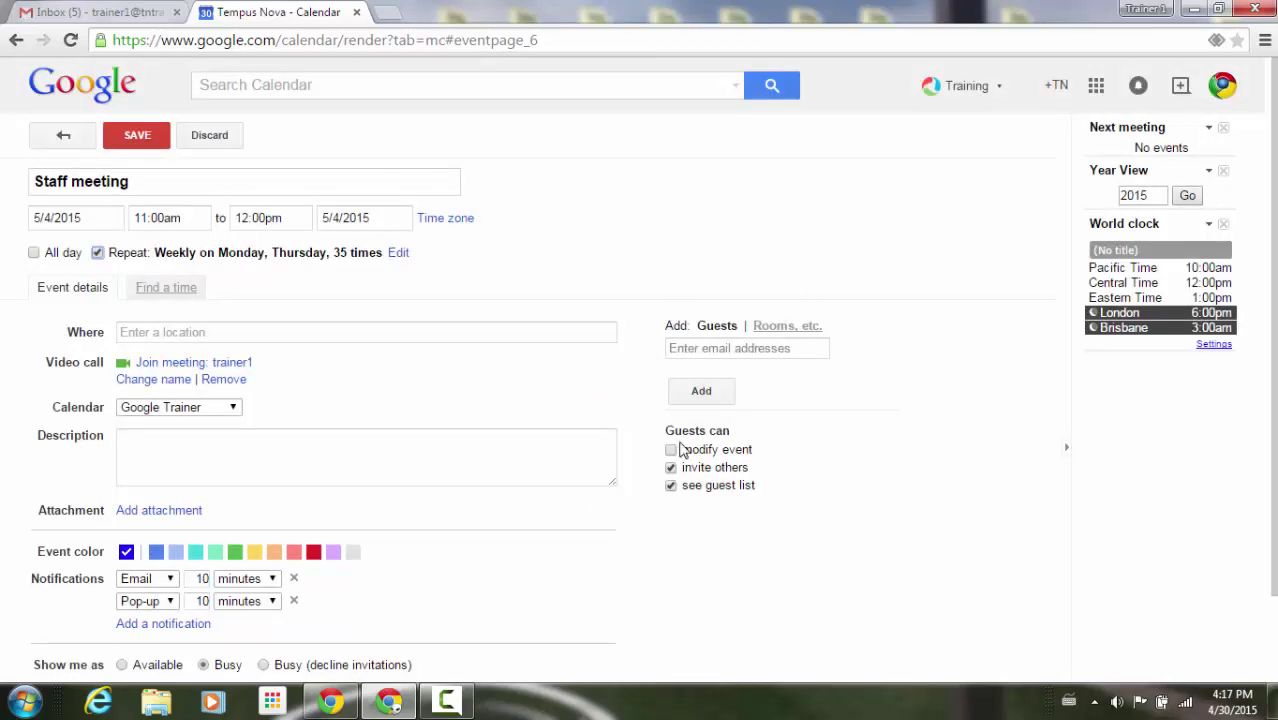
click(142, 135)
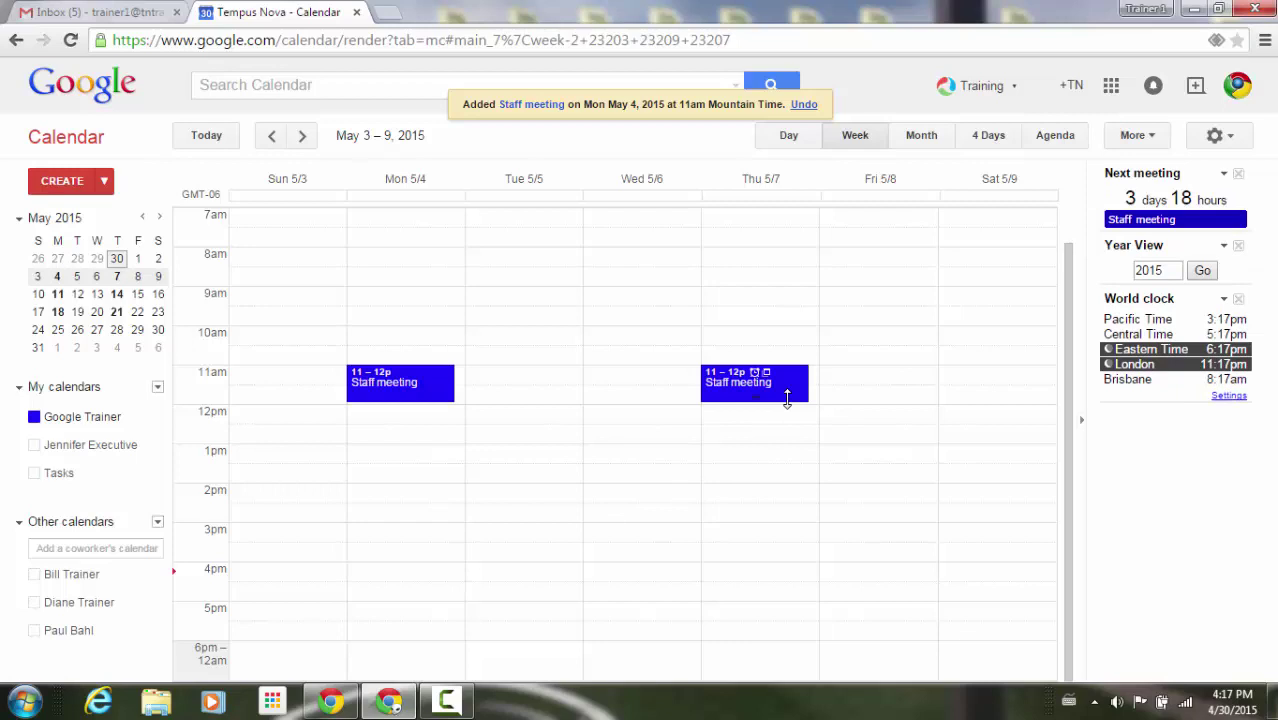
Step: Check the Staff meeting occurrences week by week, from May through to the end of the series
click(305, 138)
click(306, 139)
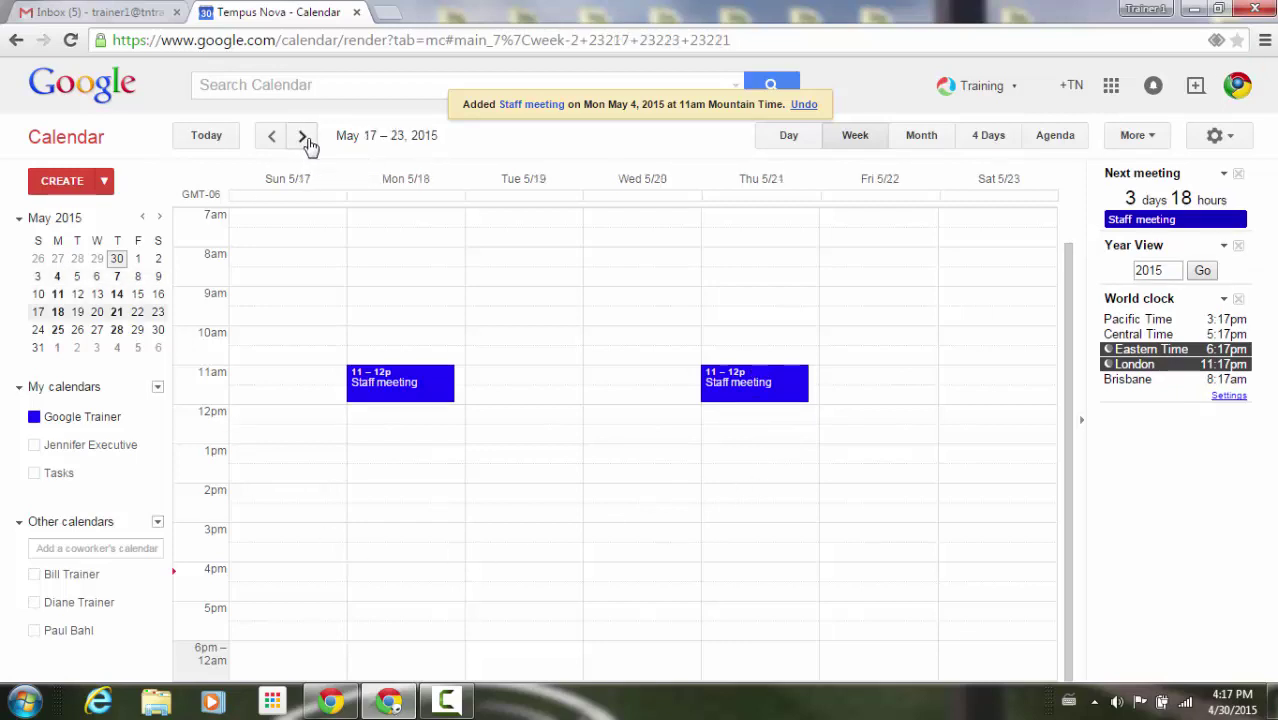
click(306, 139)
click(306, 139)
click(306, 139)
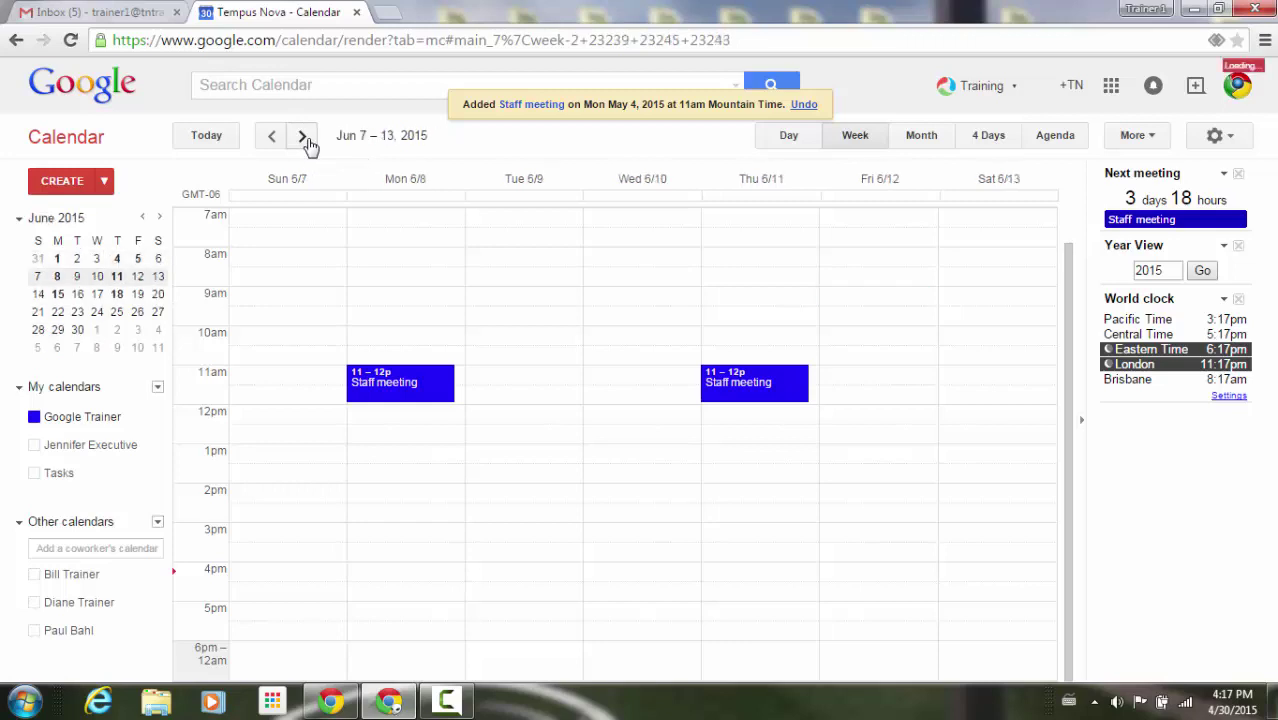
click(306, 139)
click(306, 139)
click(306, 139)
click(306, 139)
click(306, 139)
click(306, 139)
click(306, 139)
click(306, 139)
click(303, 137)
click(303, 137)
click(303, 137)
click(303, 137)
click(303, 137)
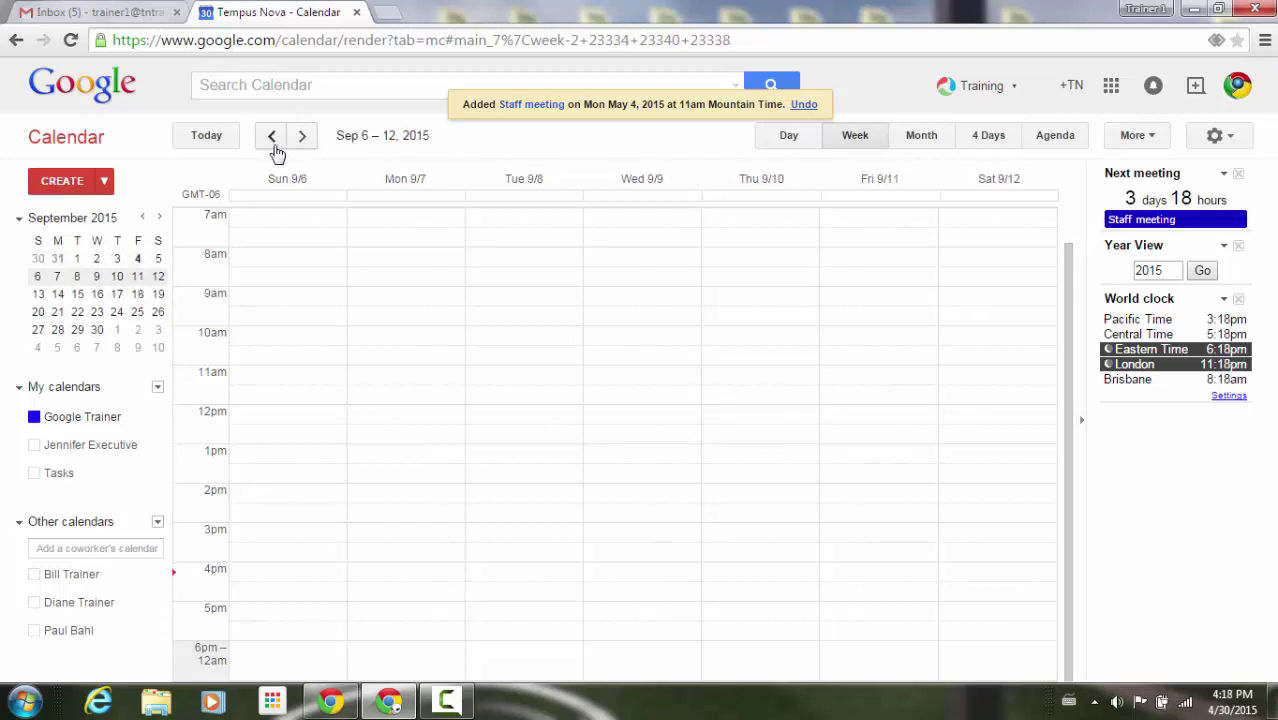
click(271, 137)
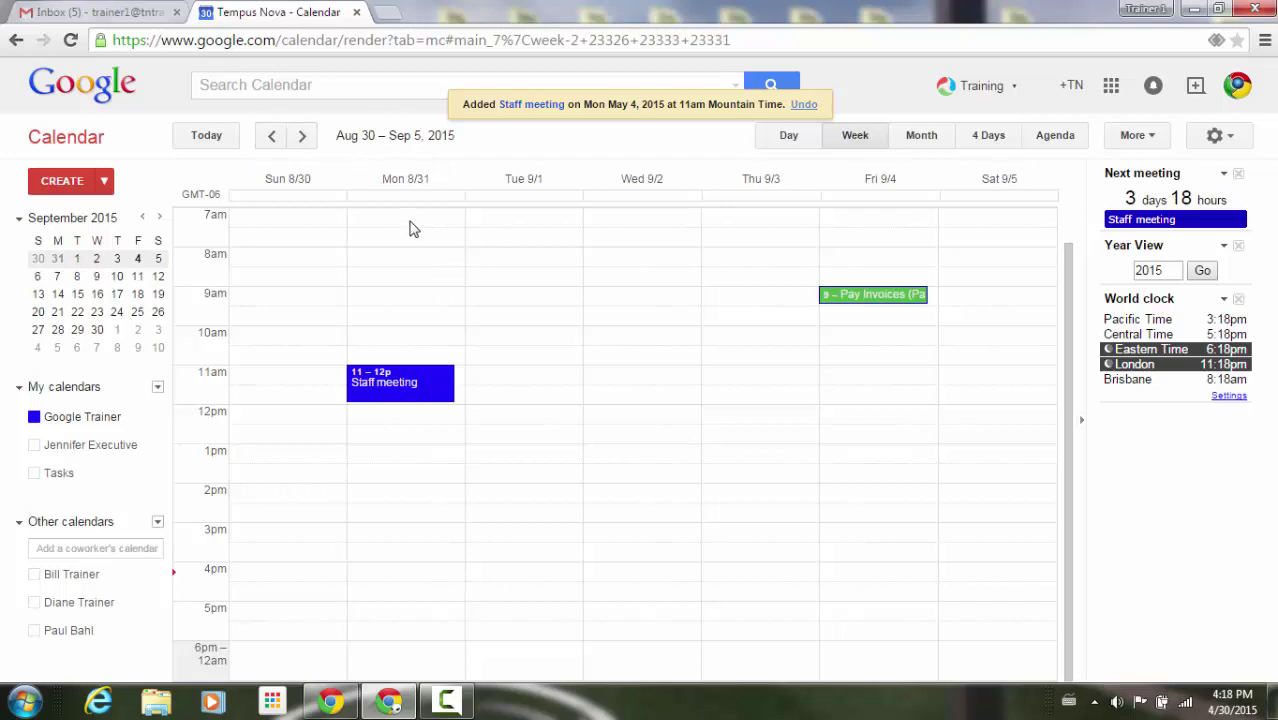
Step: Delete all events in the Staff meeting series, starting from its Monday, May 4 occurrence
click(207, 137)
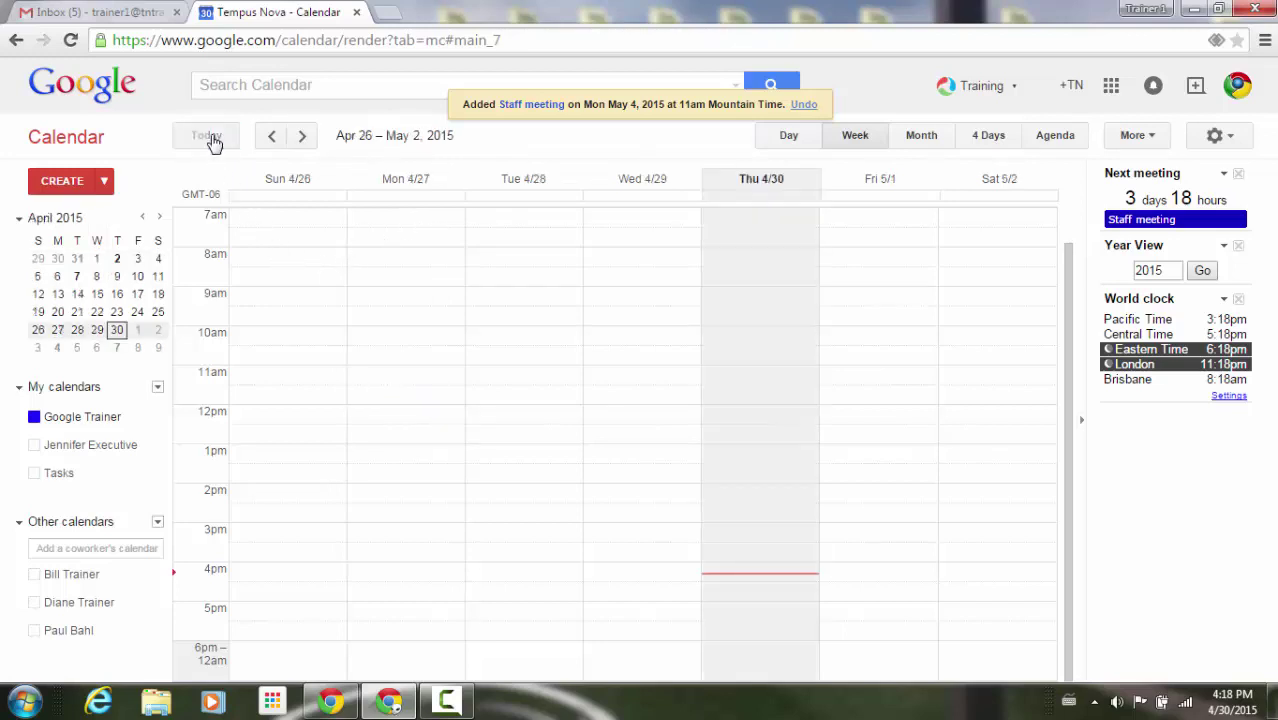
click(304, 138)
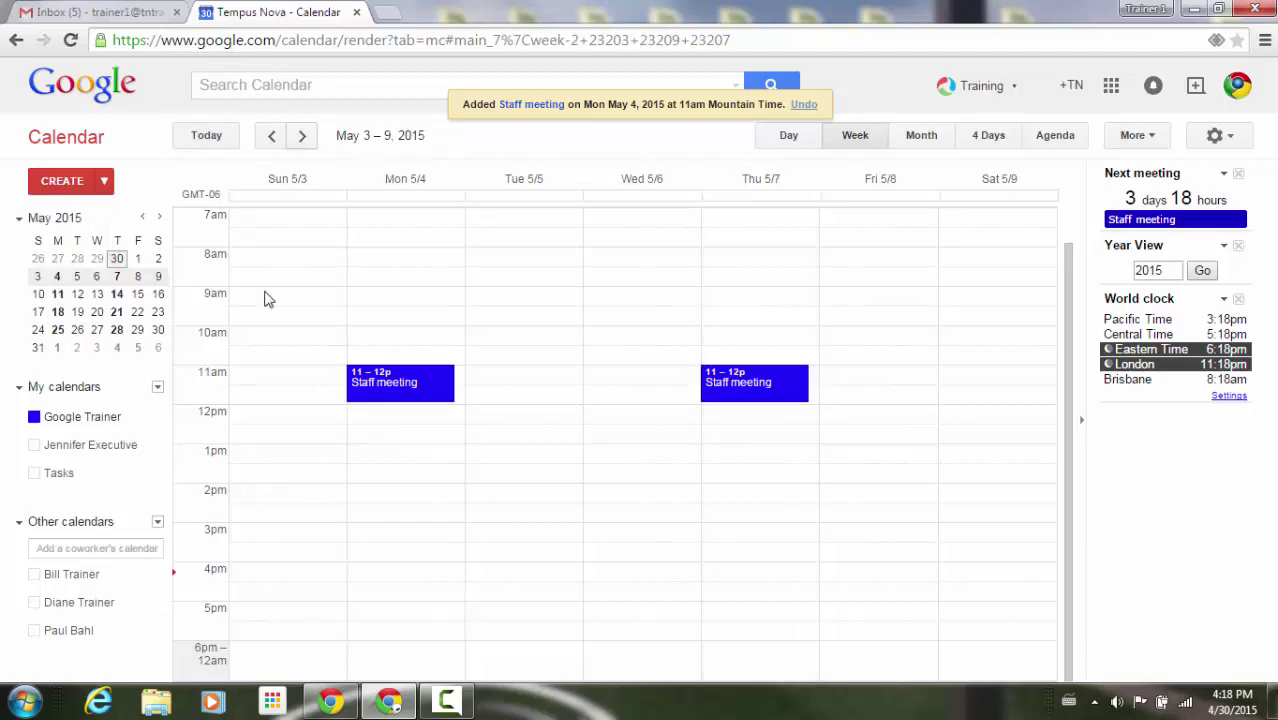
click(445, 386)
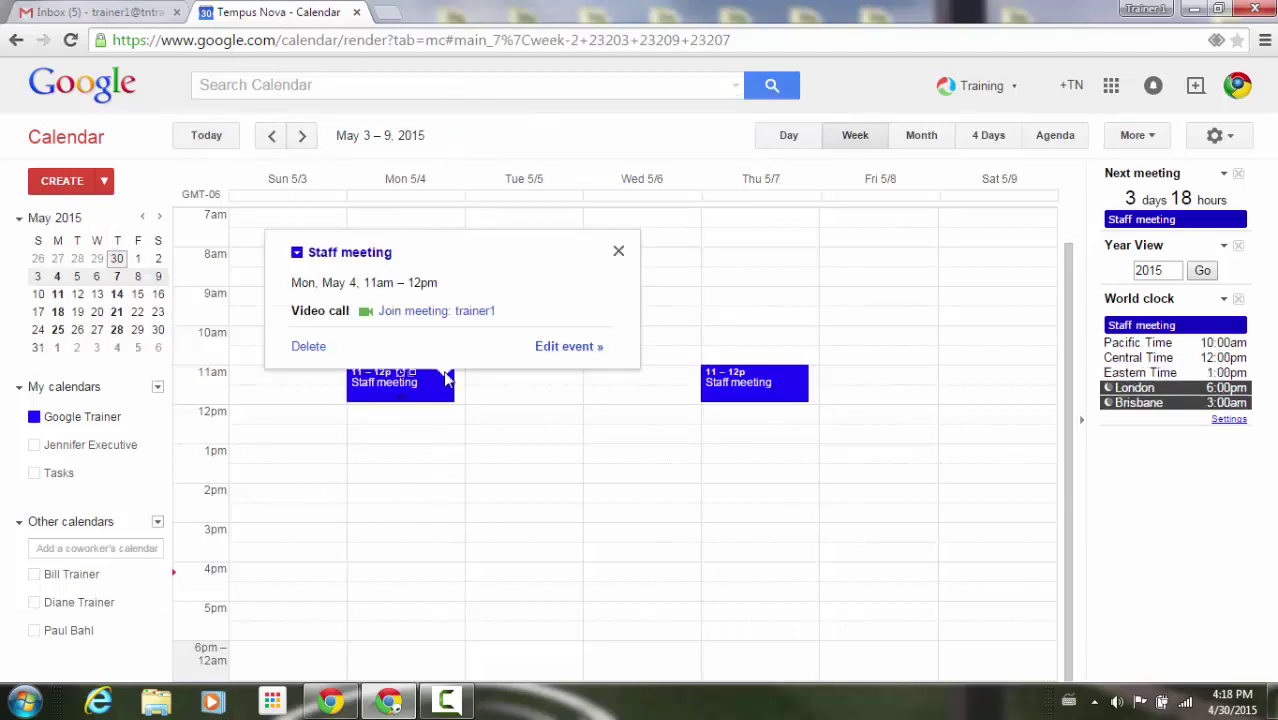
click(312, 347)
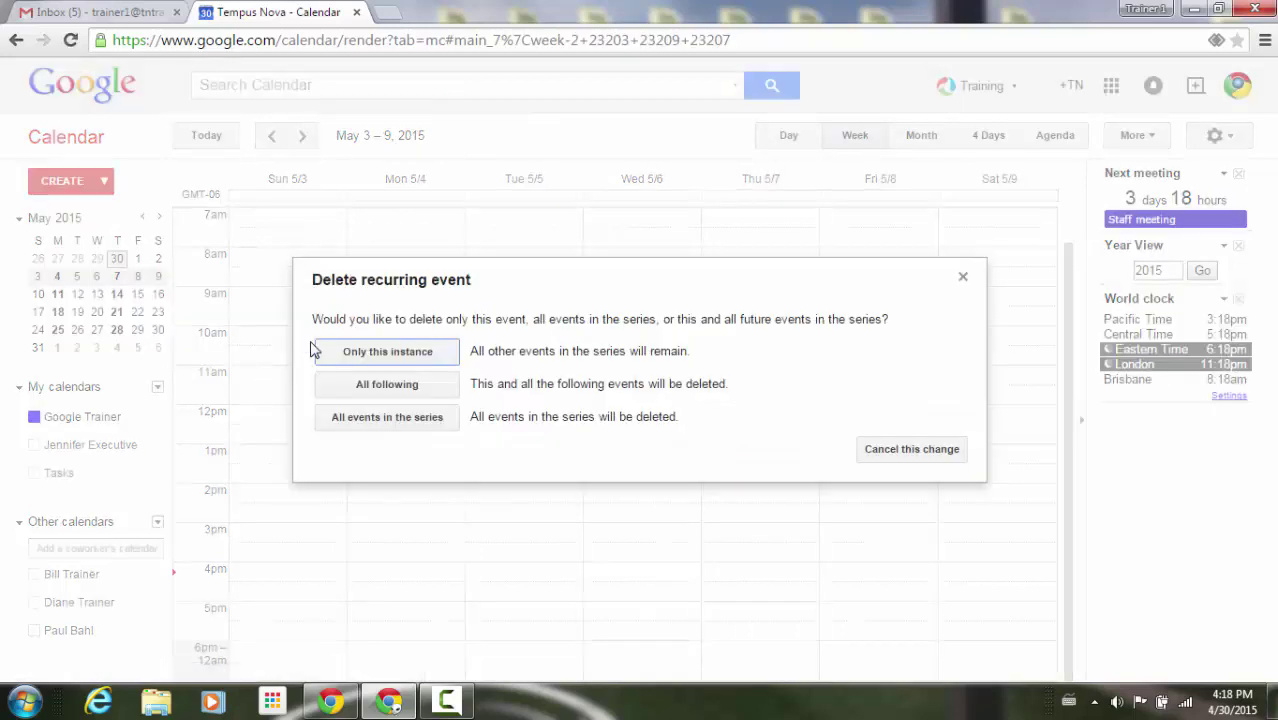
click(368, 429)
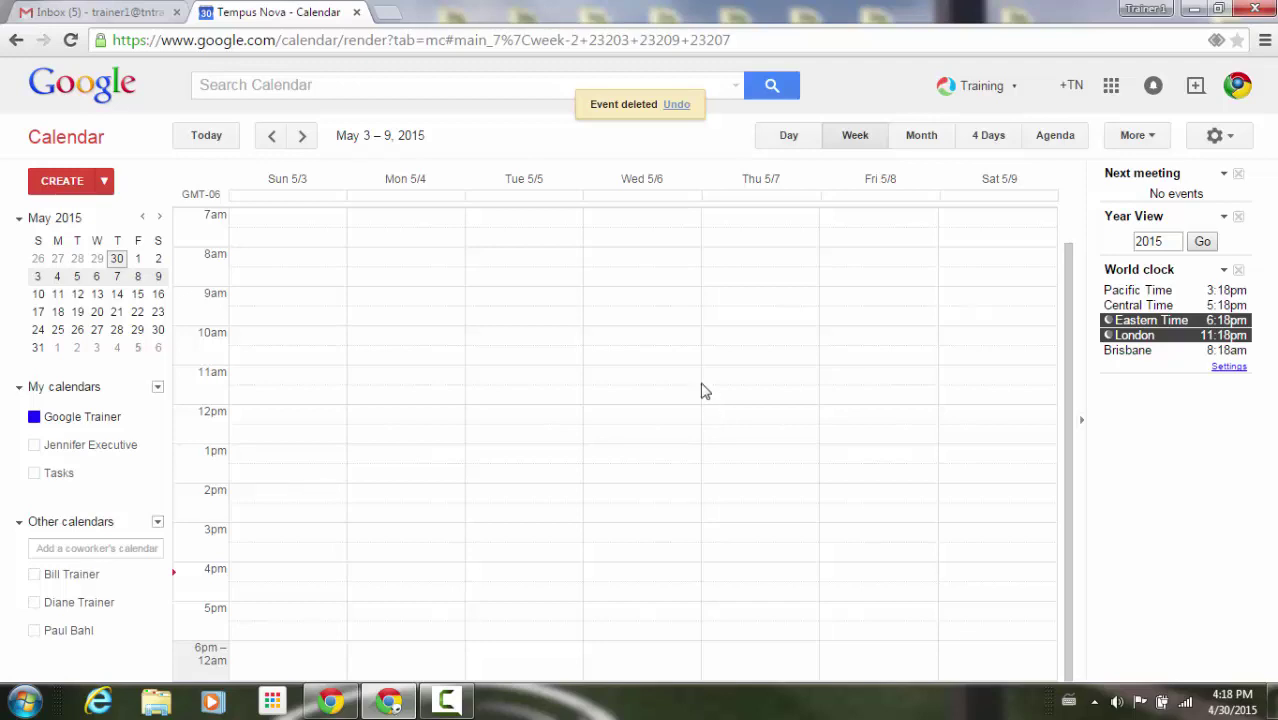
Step: Start a detailed event titled "Meeting" on Monday, May 4, 2015, from 11am to 12pm
click(405, 382)
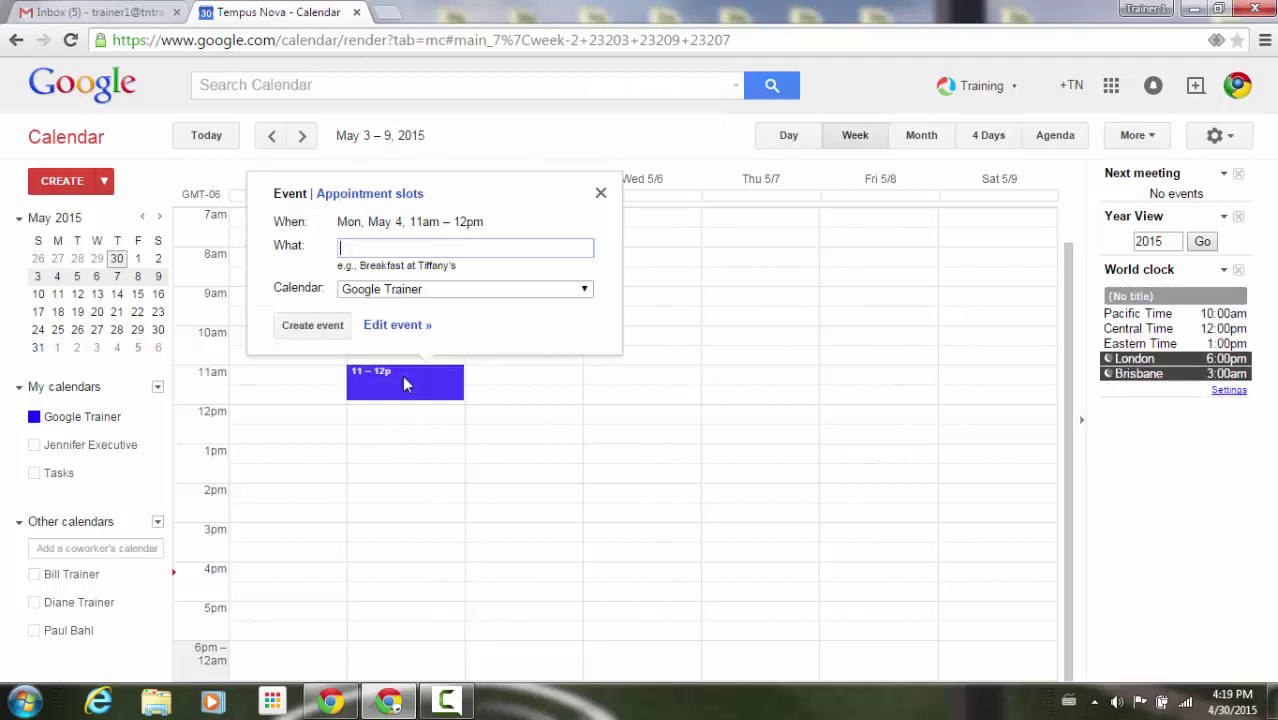
click(398, 326)
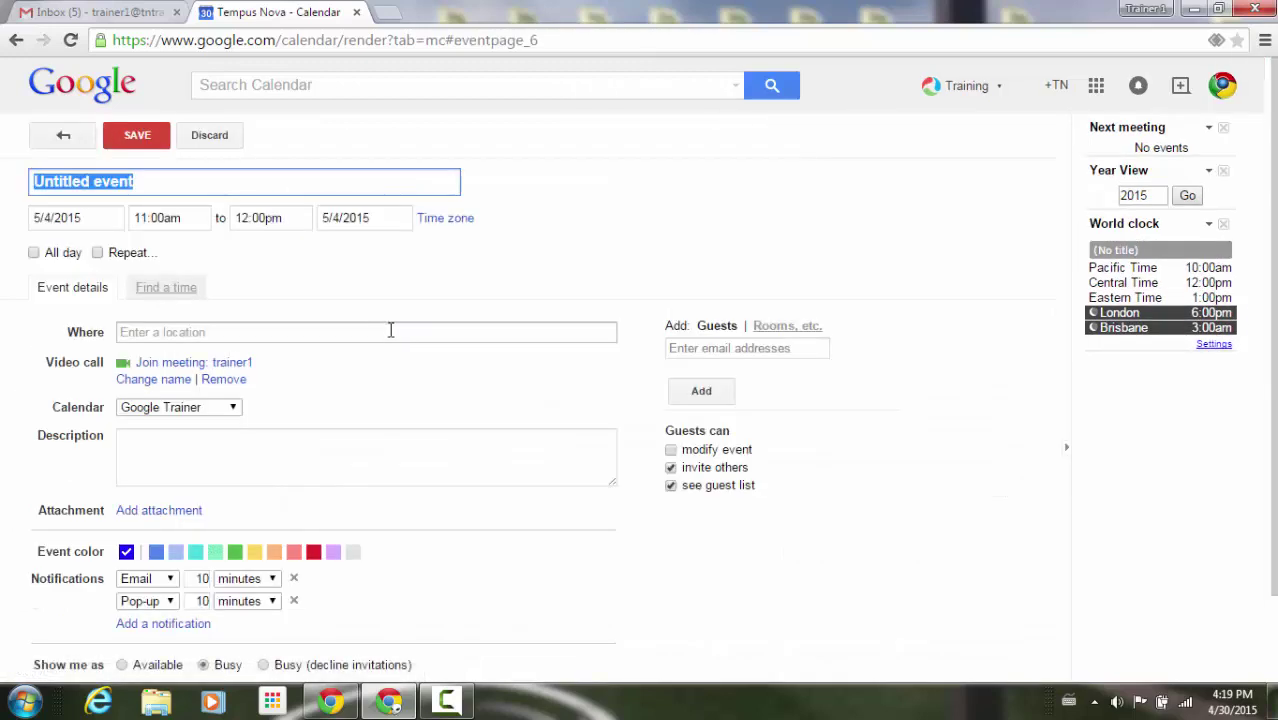
text(Meeting)
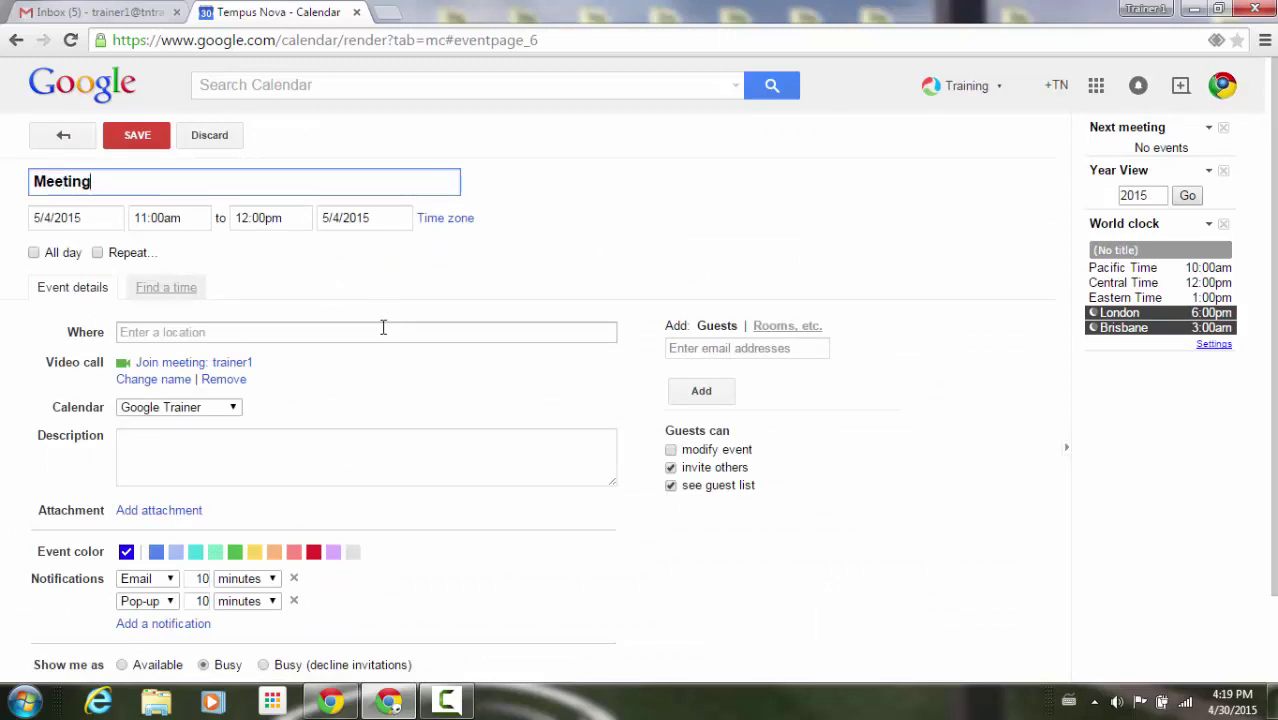
Step: Make the Meeting event repeat every 2 weeks on Monday, ending after 20 occurrences, and save it
click(97, 253)
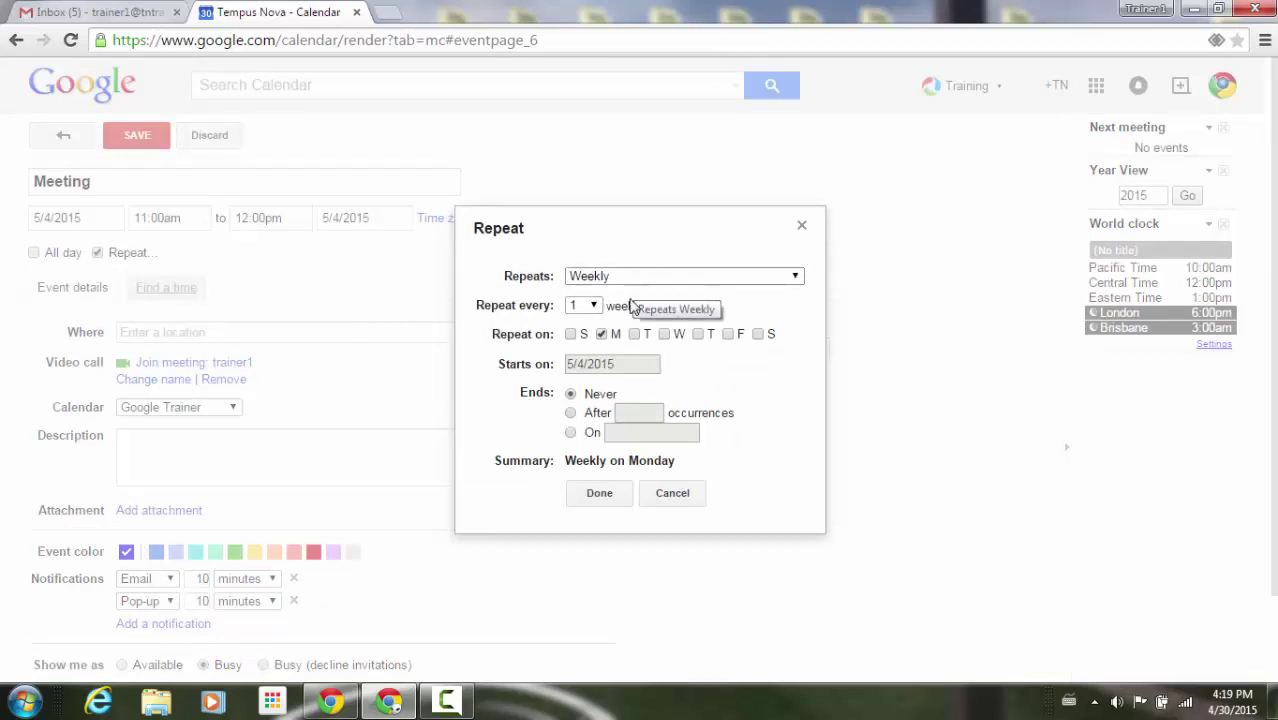
click(594, 306)
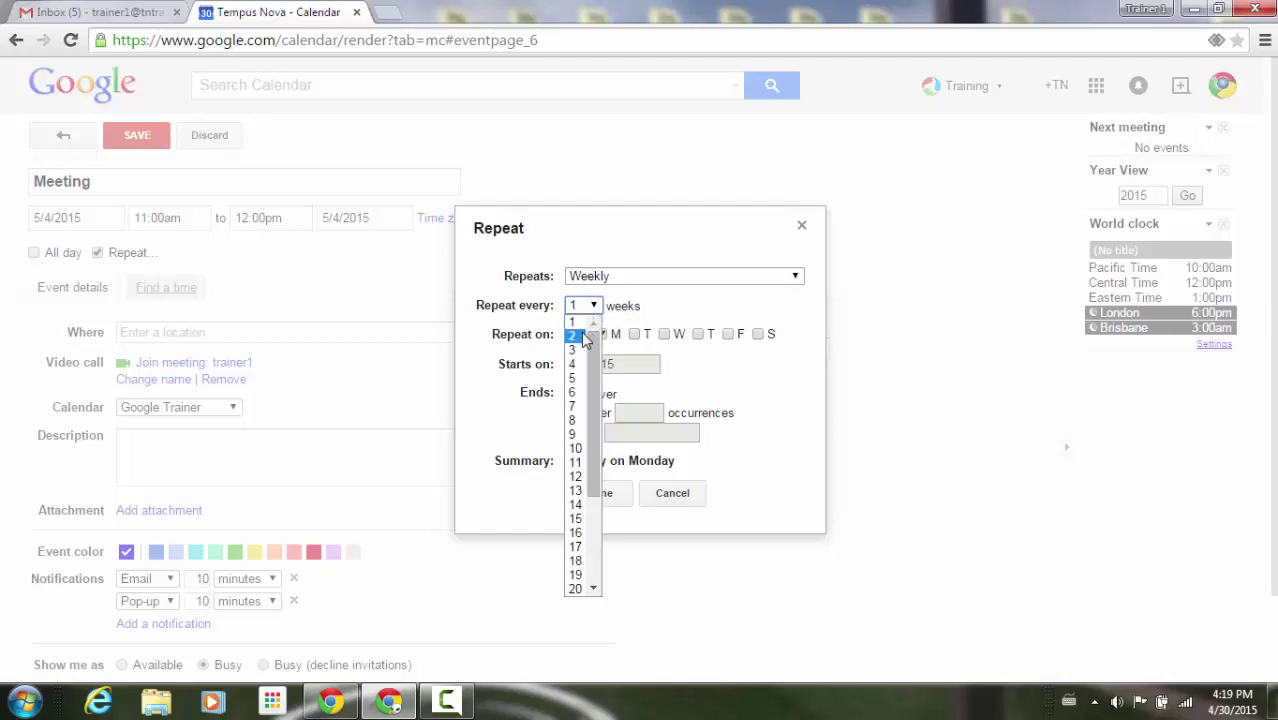
click(584, 337)
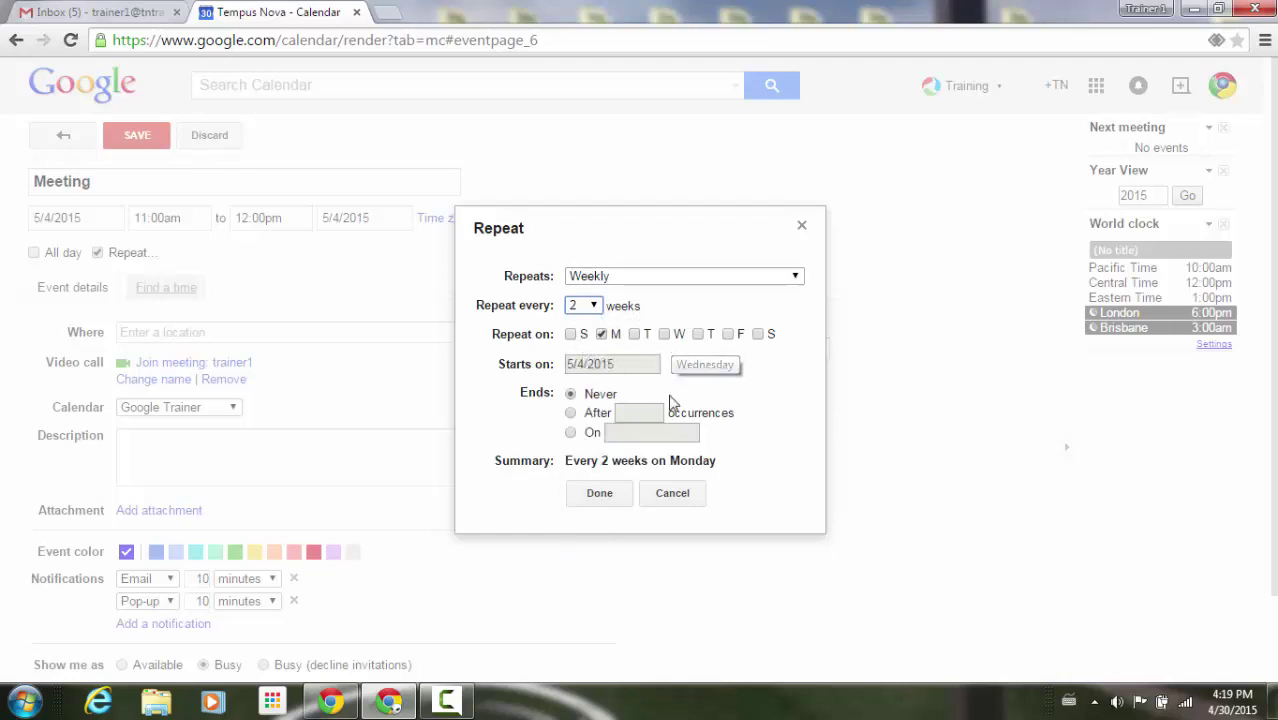
click(570, 413)
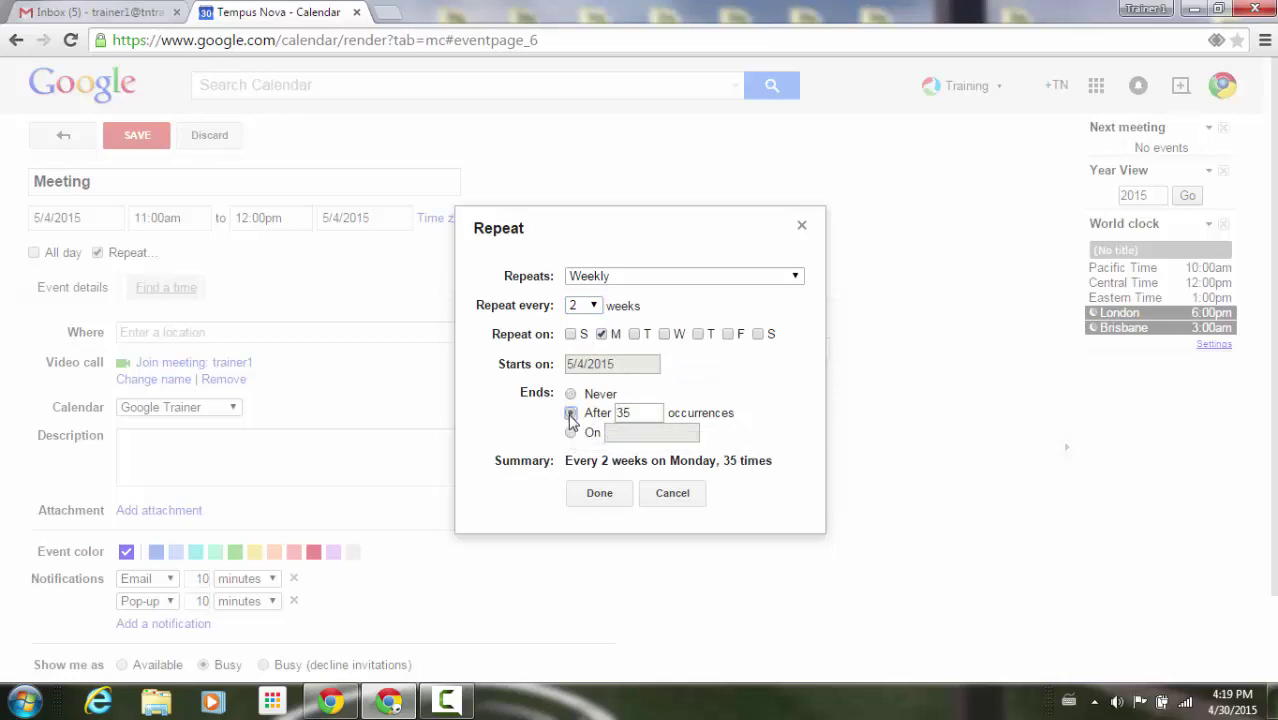
double_click(624, 413)
text(20)
click(599, 492)
click(129, 135)
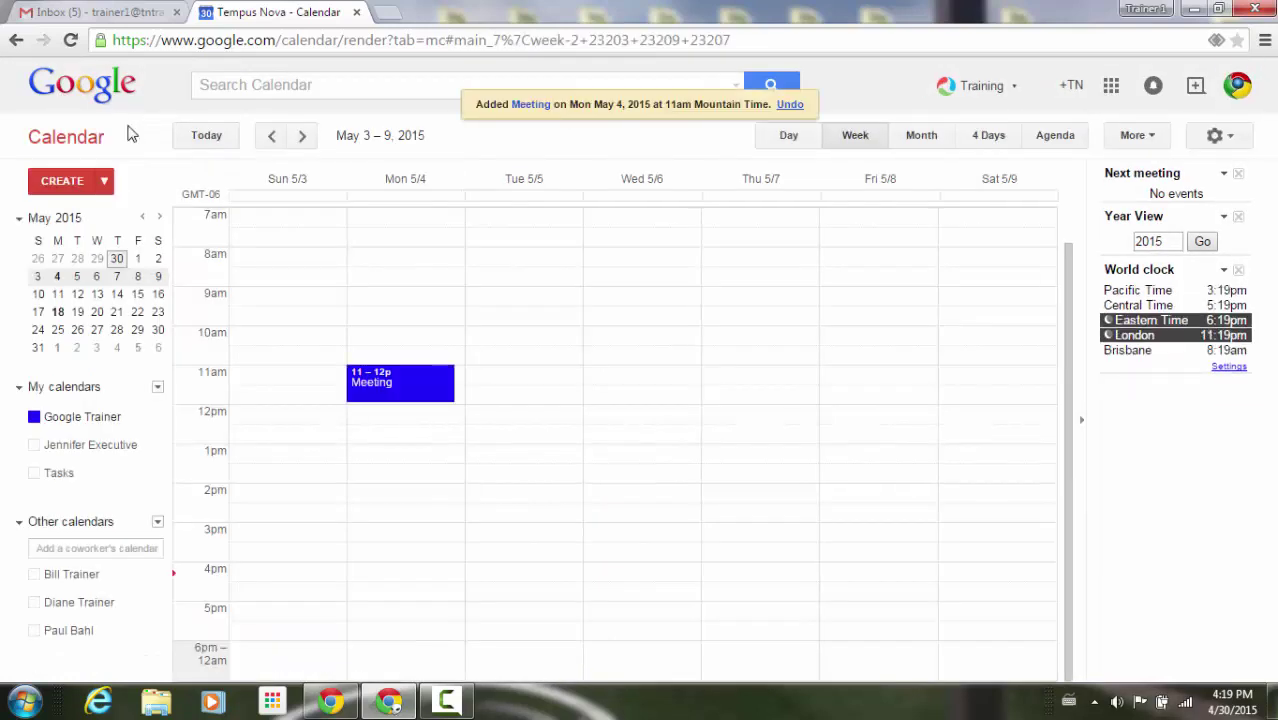
Step: Check the following weeks up to May 31 – June 6 for occurrences of the biweekly Meeting
click(301, 138)
click(301, 138)
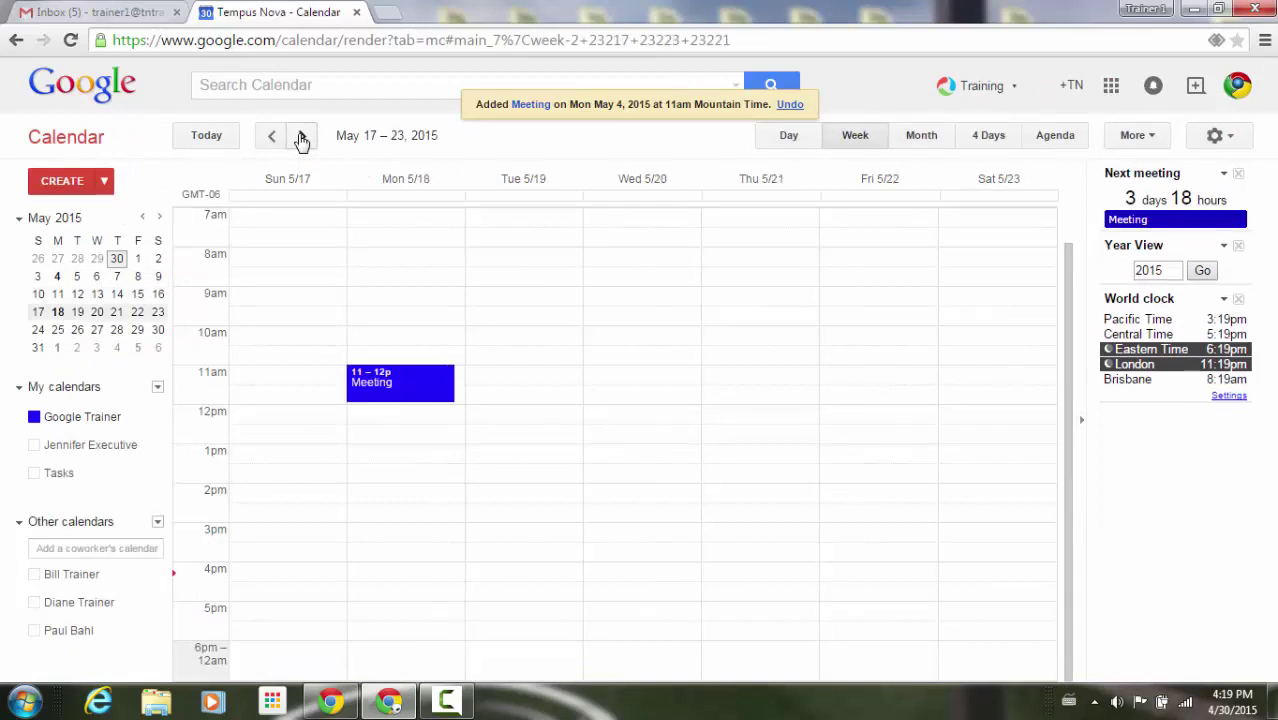
click(301, 138)
click(301, 138)
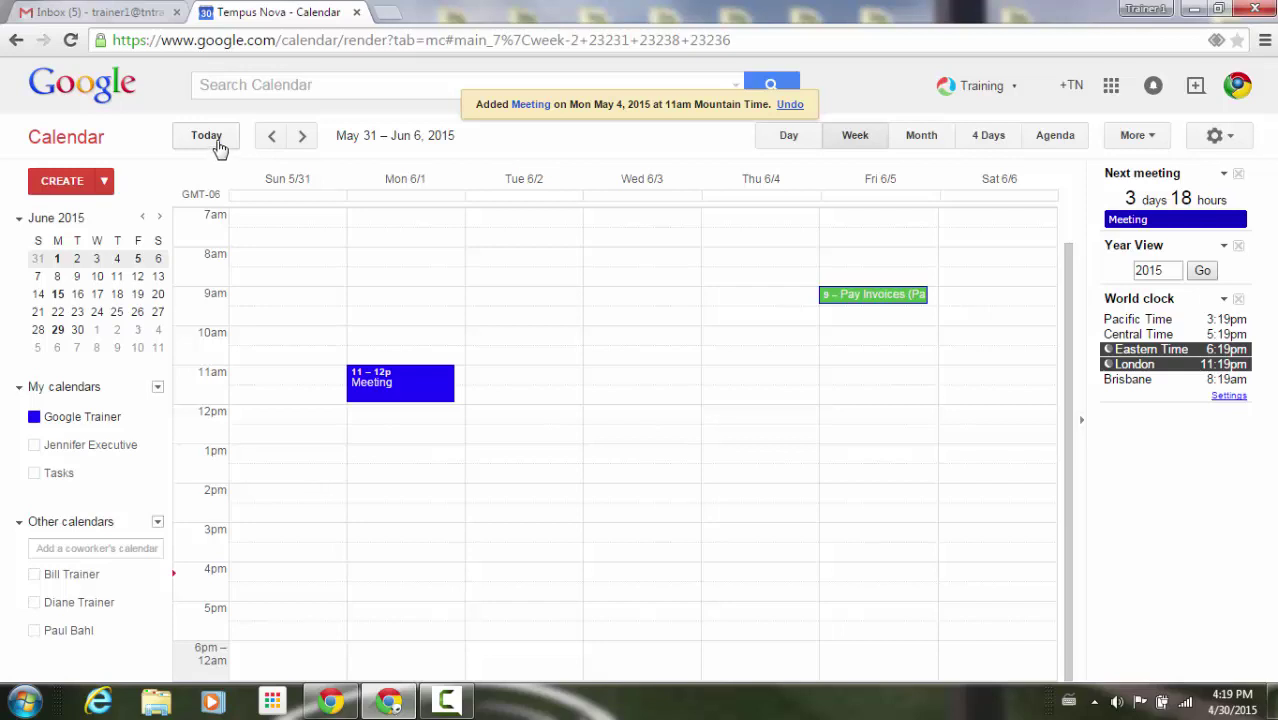
Step: Start a detailed event titled "meeting2" on Wednesday, May 13, 2015, from 11am to 12pm
click(219, 142)
click(299, 140)
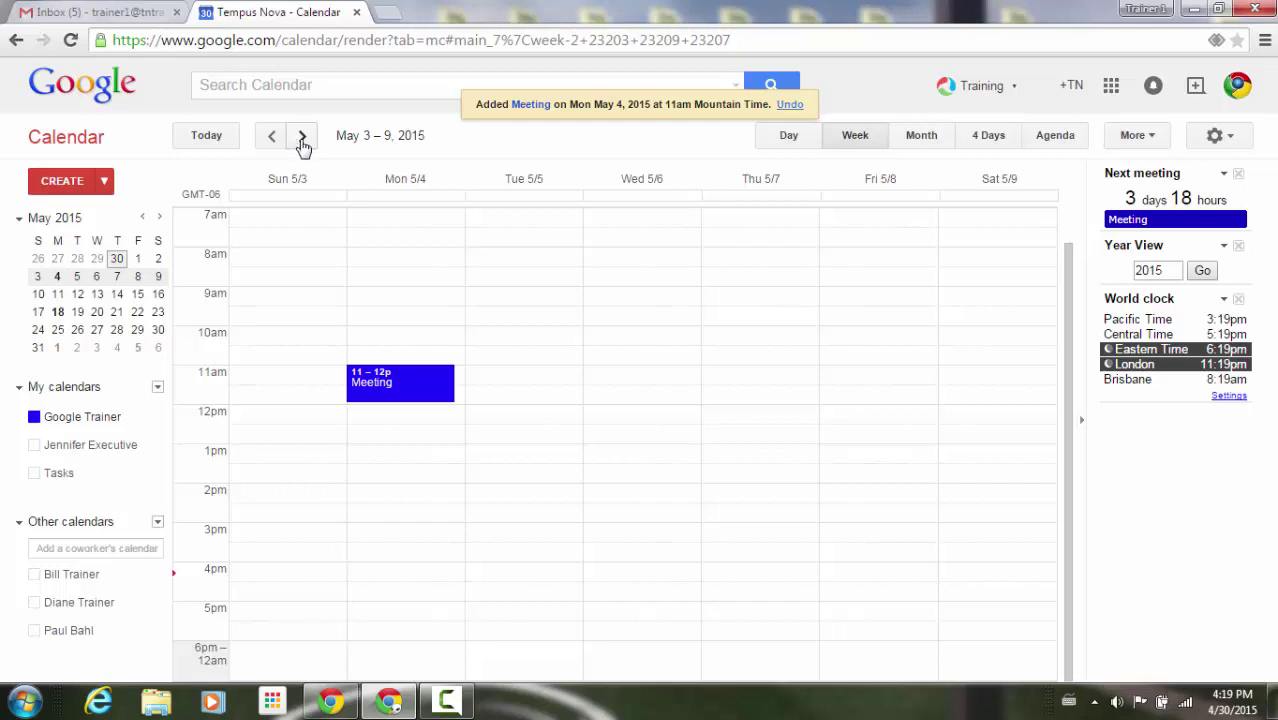
click(303, 140)
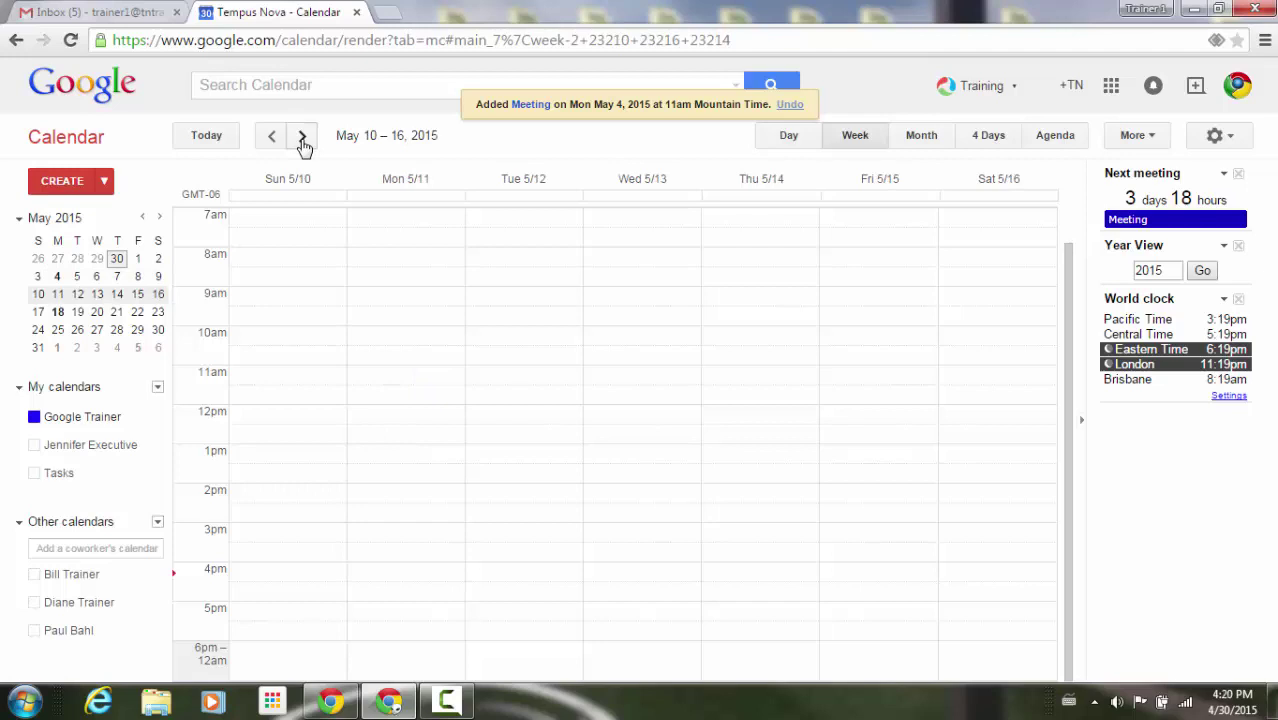
click(664, 385)
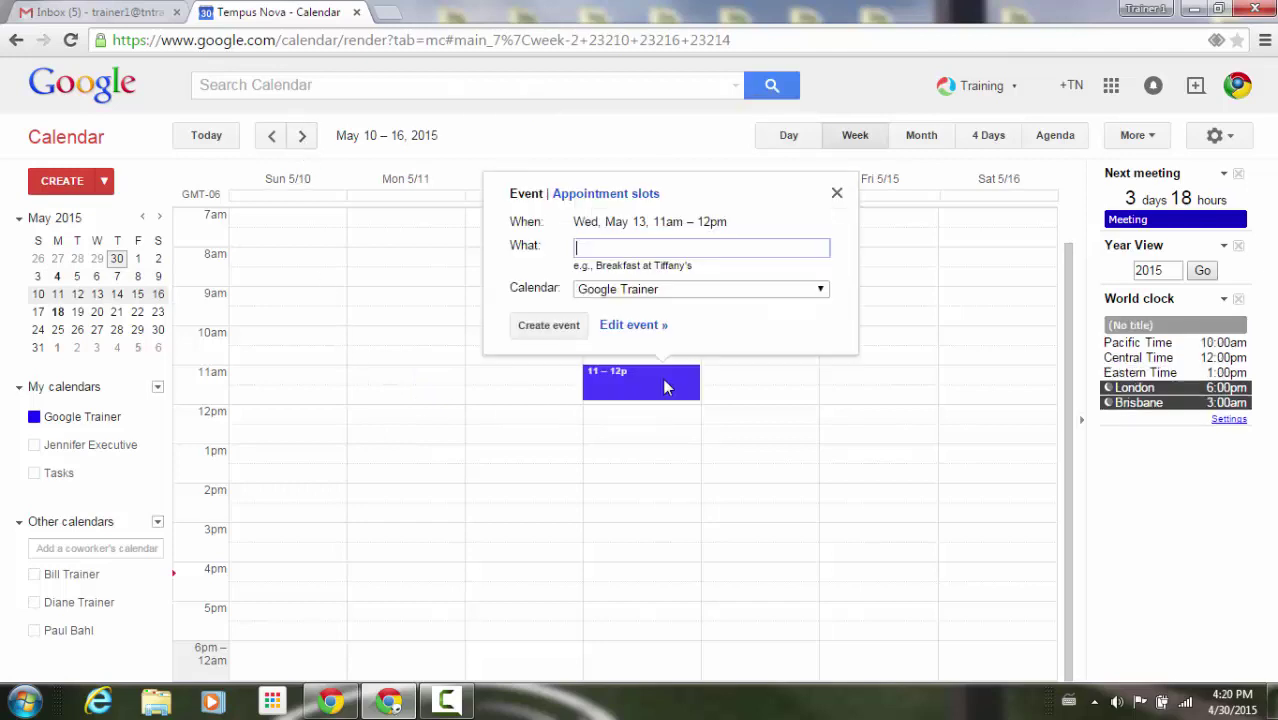
click(608, 330)
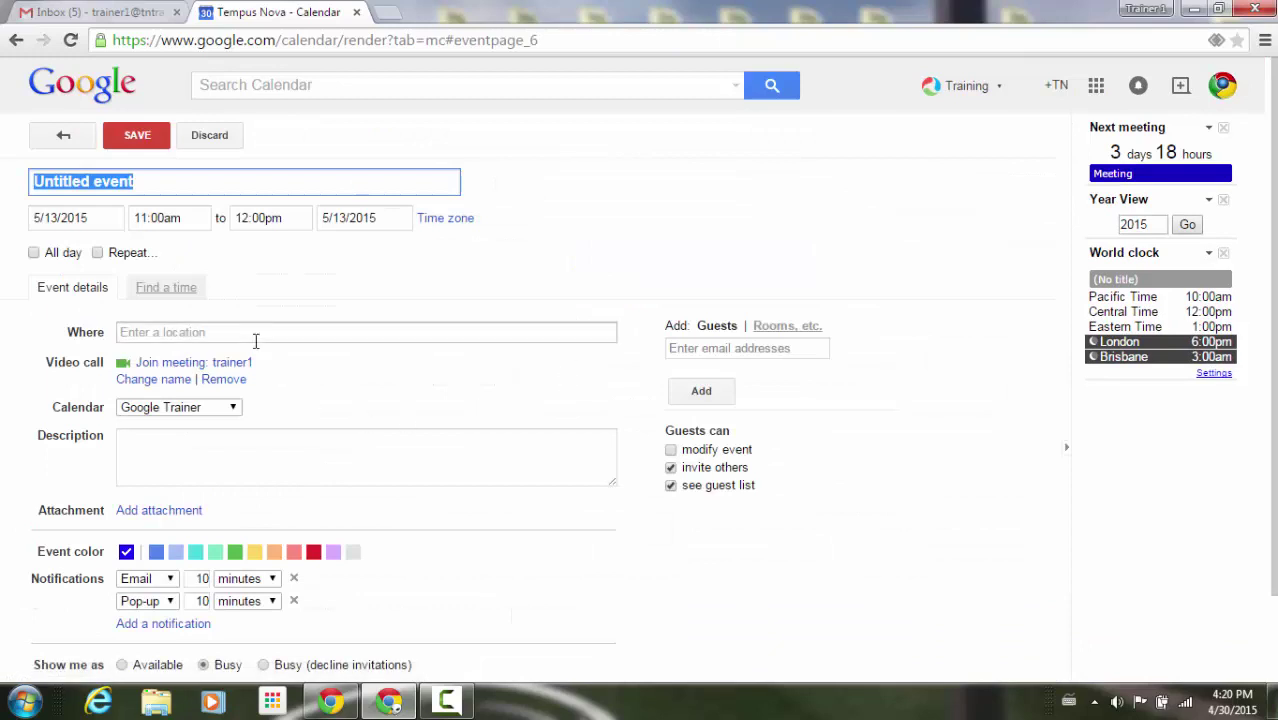
text(meeting2)
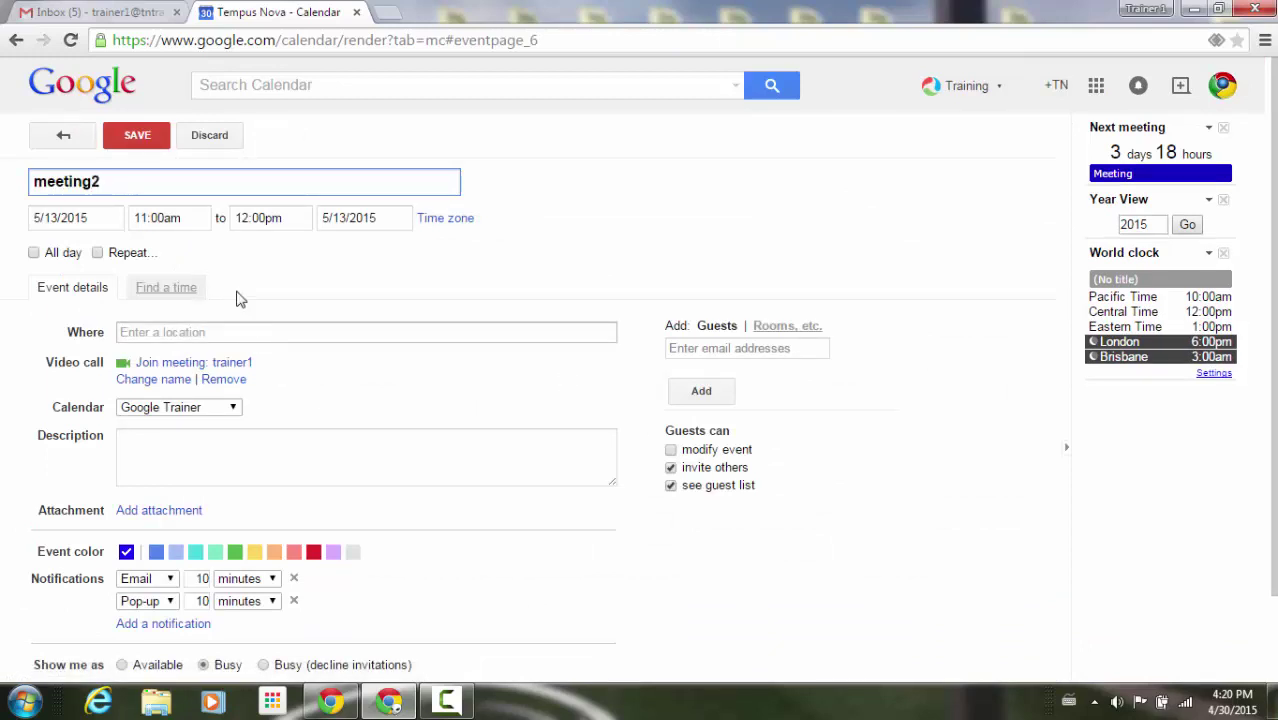
Step: Make the meeting2 event repeat every 2 weeks on Wednesday, ending after 20 occurrences, and save it
click(98, 253)
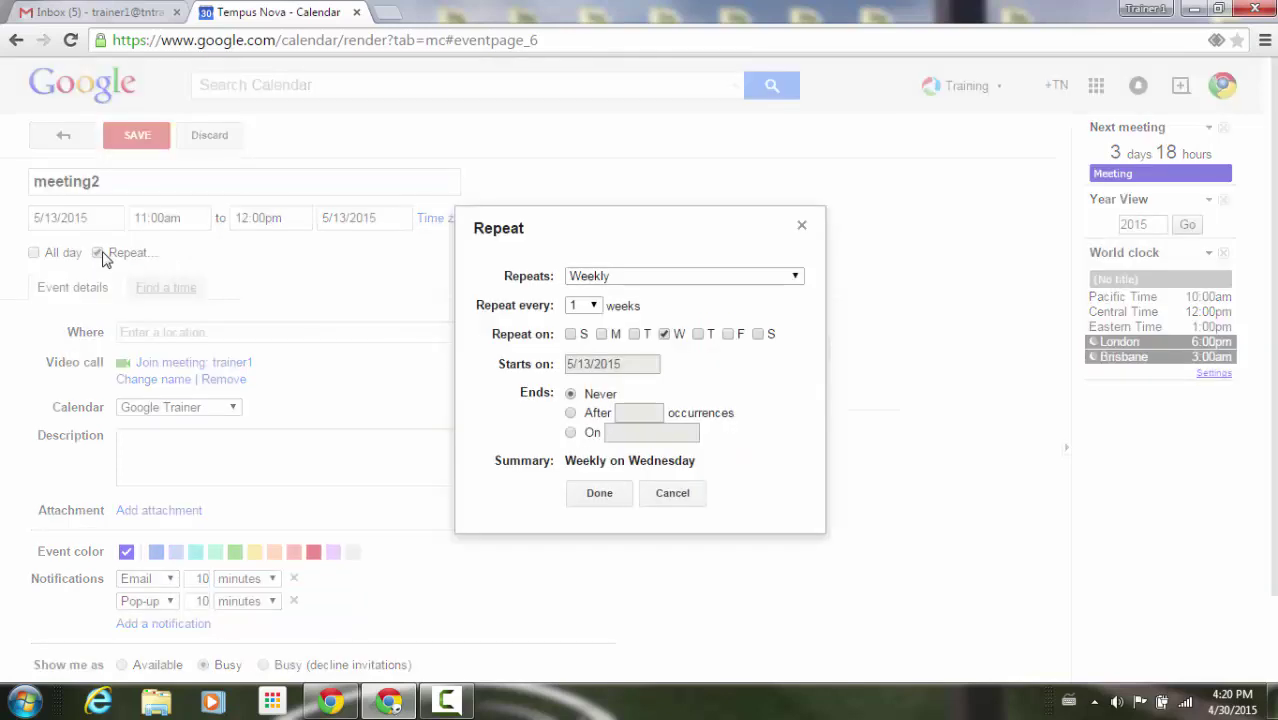
click(580, 310)
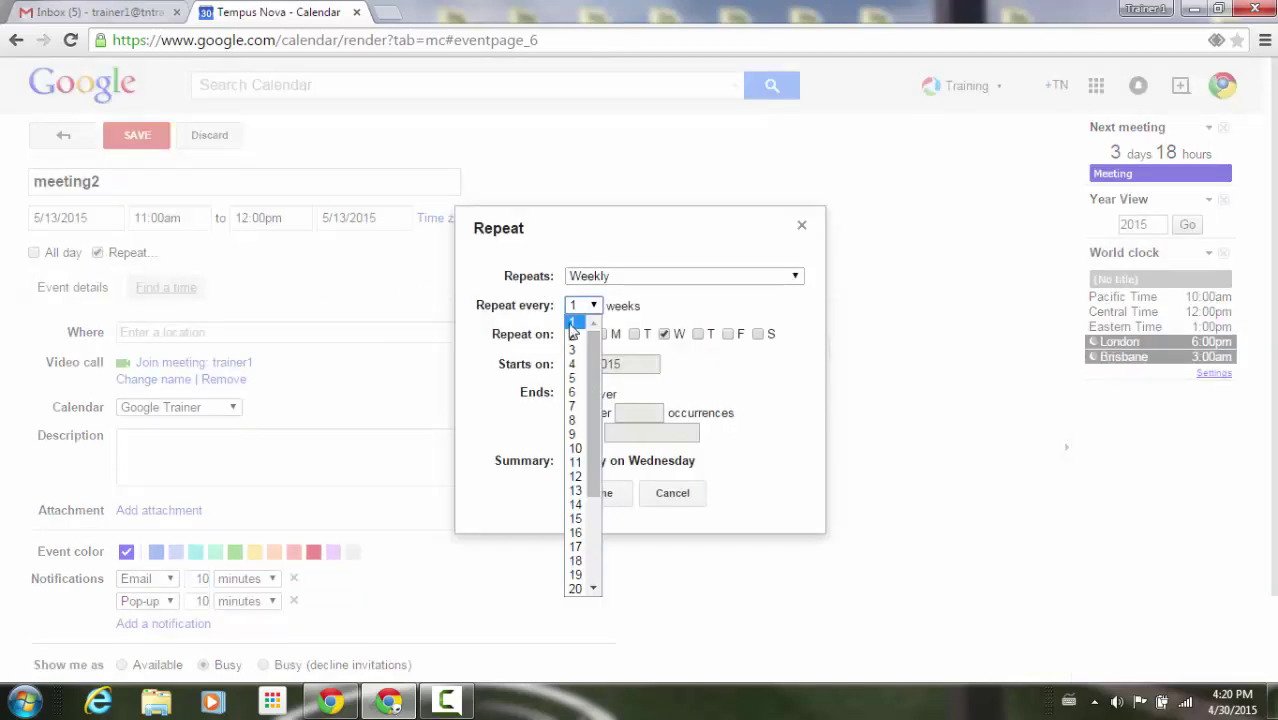
click(578, 334)
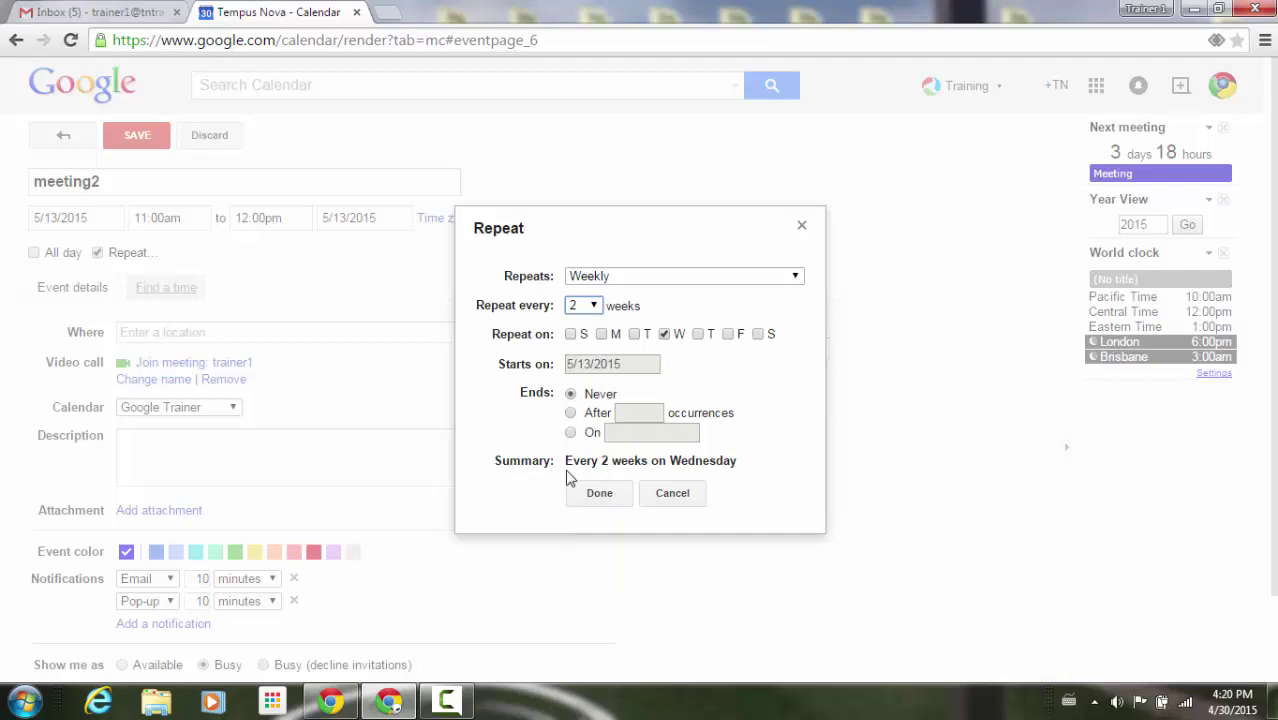
click(590, 414)
double_click(624, 414)
text(20)
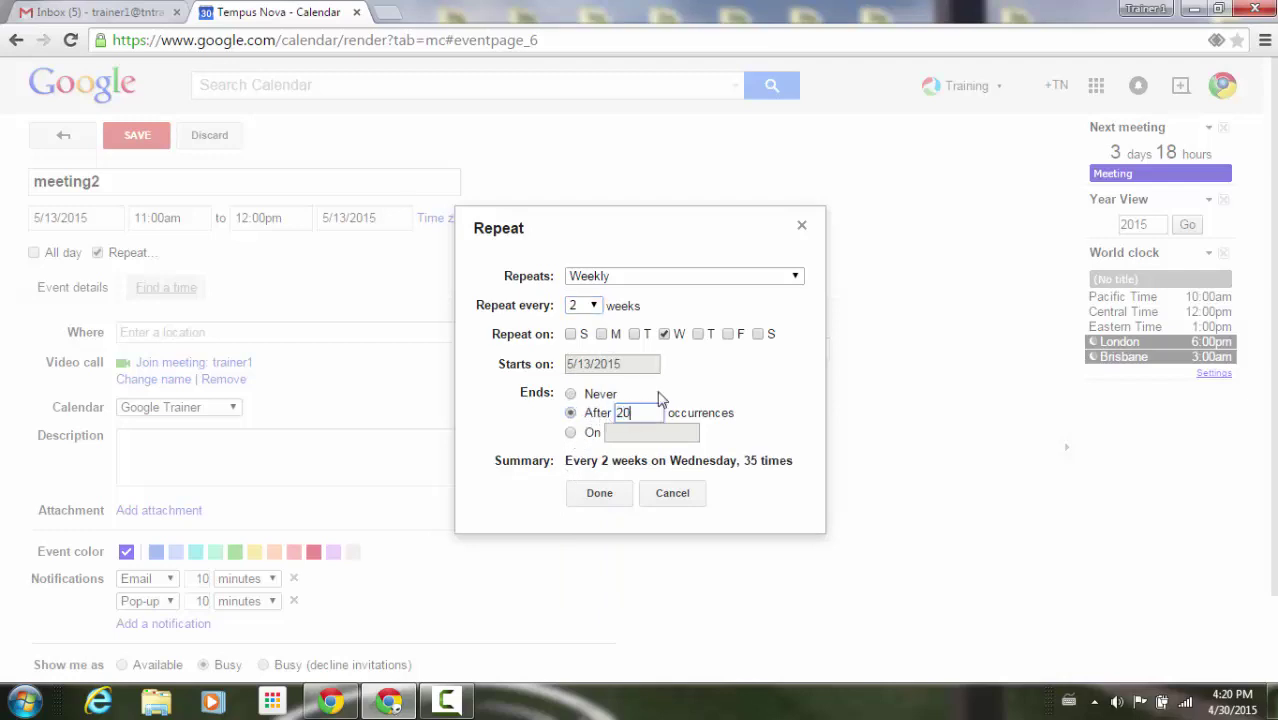
click(605, 494)
click(130, 134)
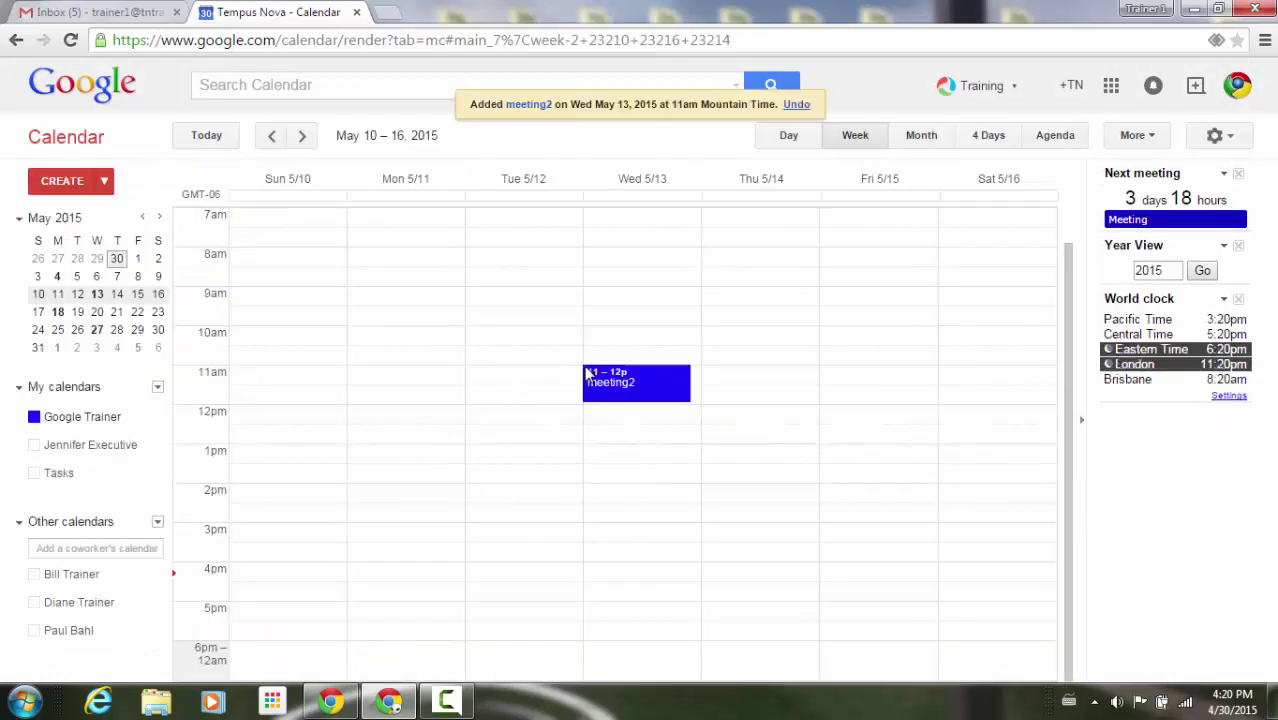
Step: Check the weeks from the current one through May 24 – 30 for alternating occurrences of Meeting and meeting2
click(206, 136)
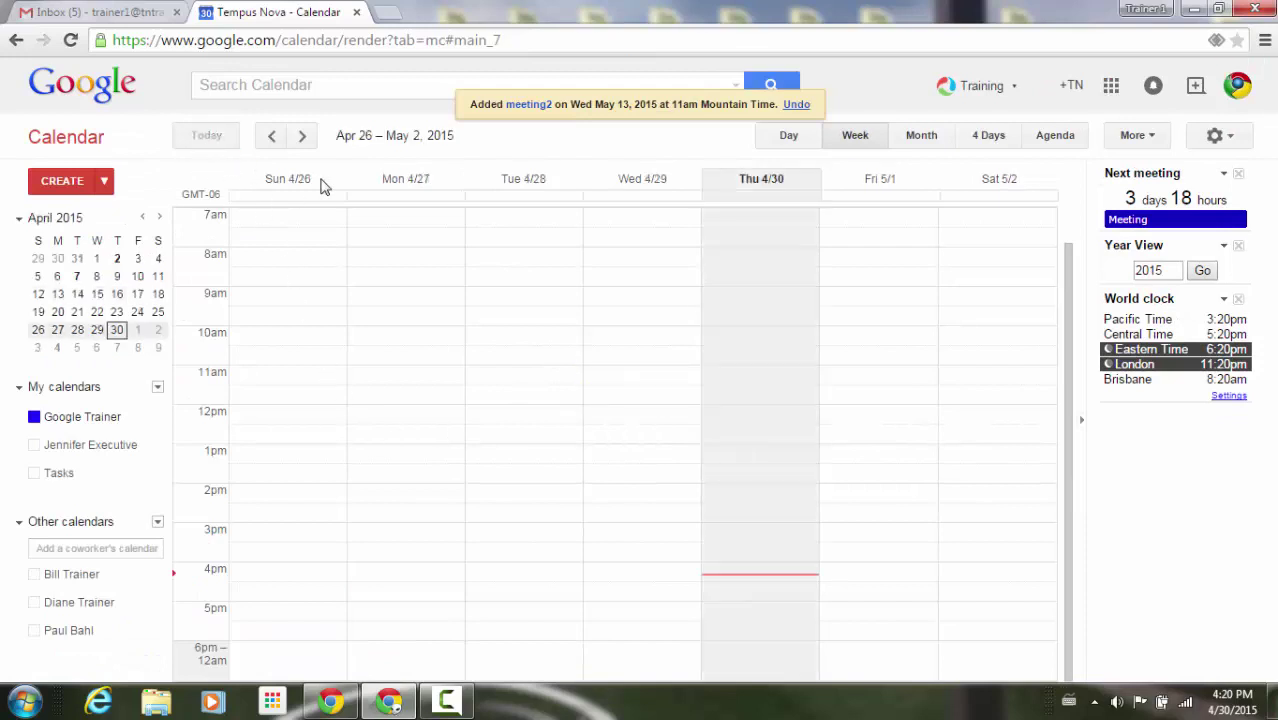
click(299, 136)
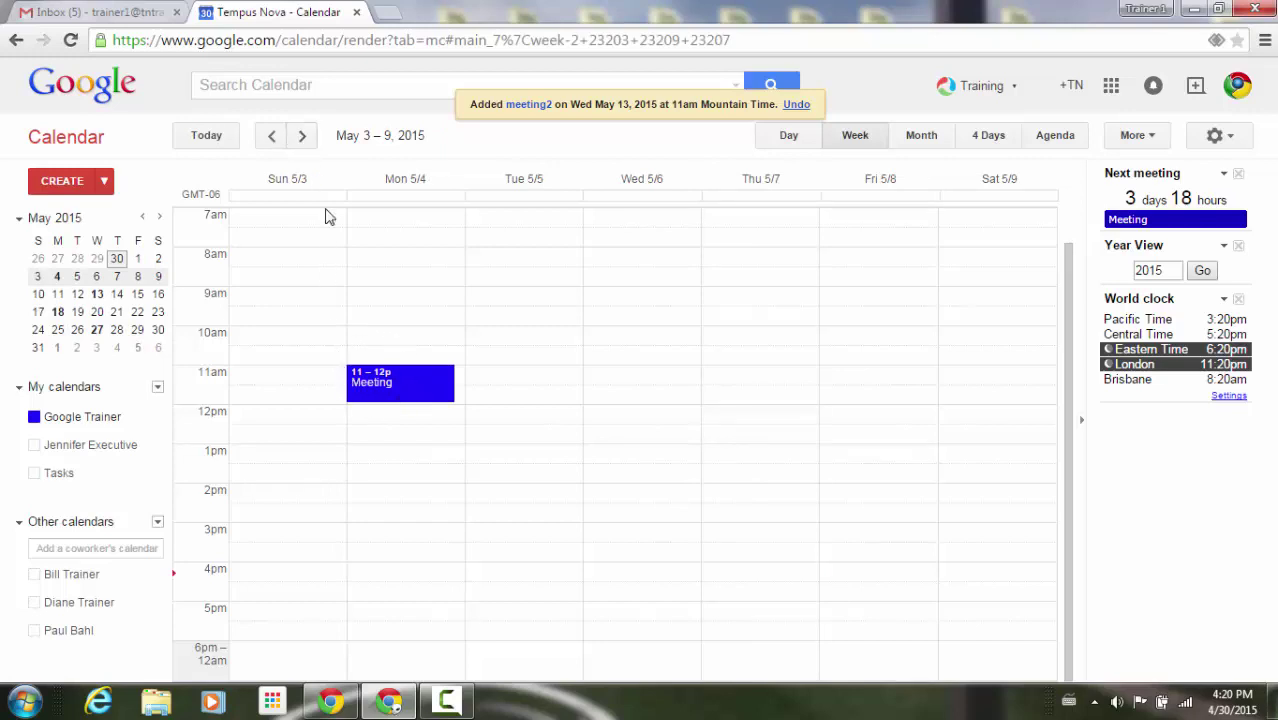
click(304, 137)
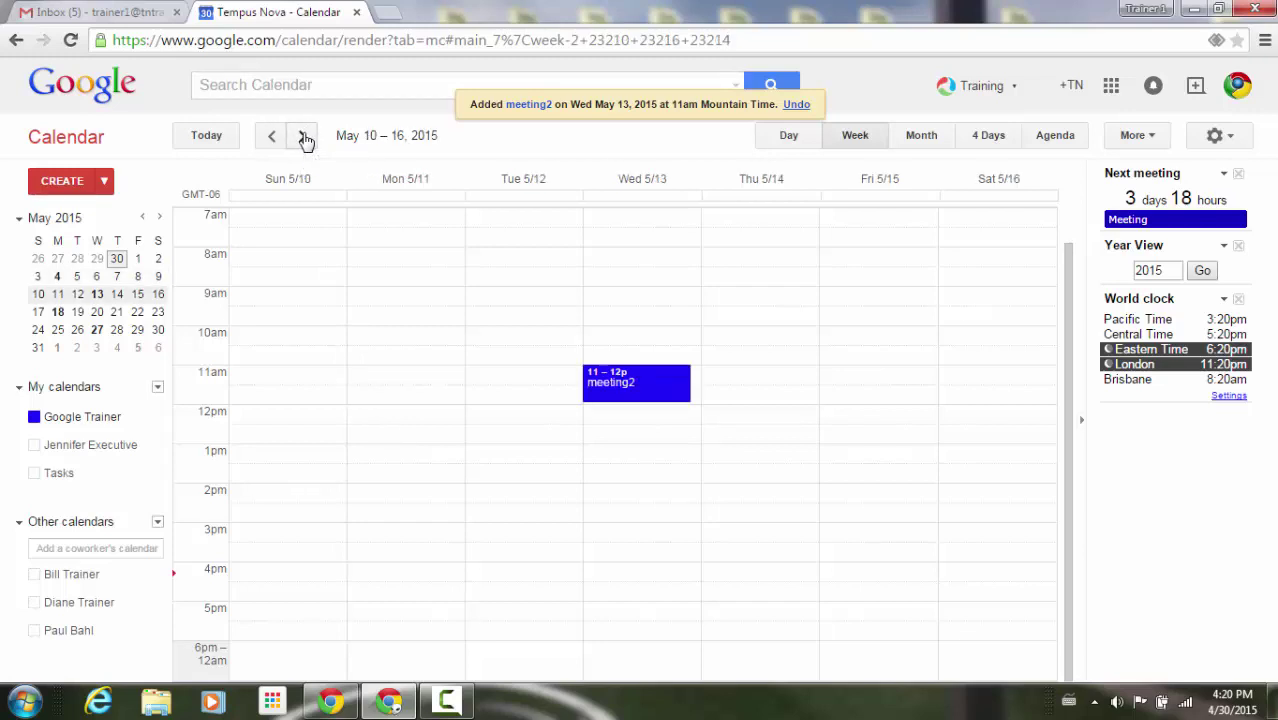
click(304, 137)
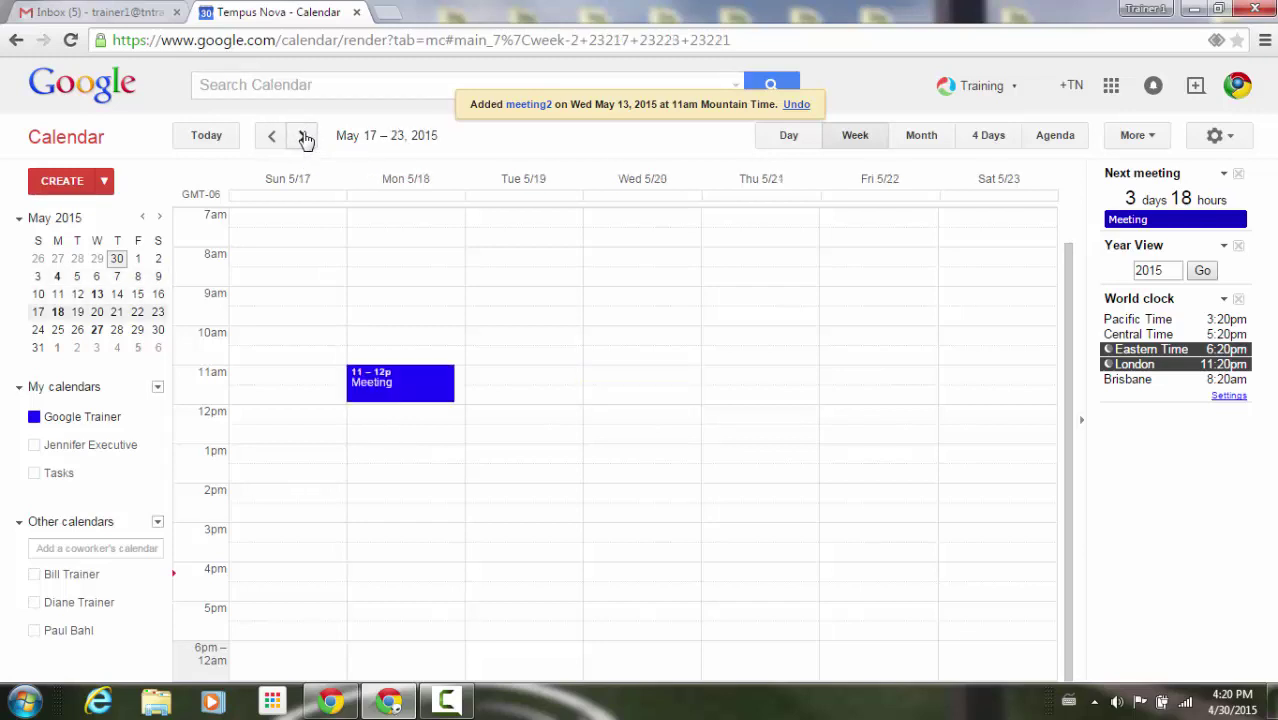
click(304, 137)
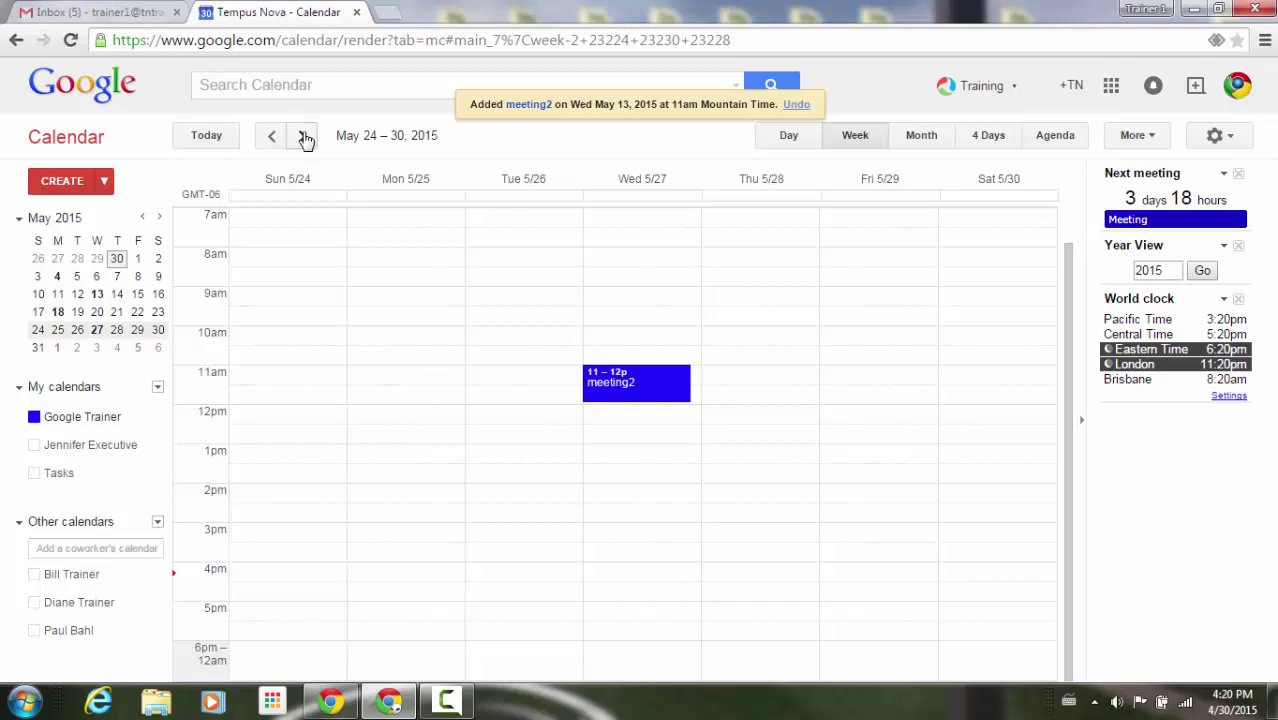
Step: Delete all events in the biweekly Meeting series, starting from its Monday, May 4 occurrence
click(196, 137)
click(300, 137)
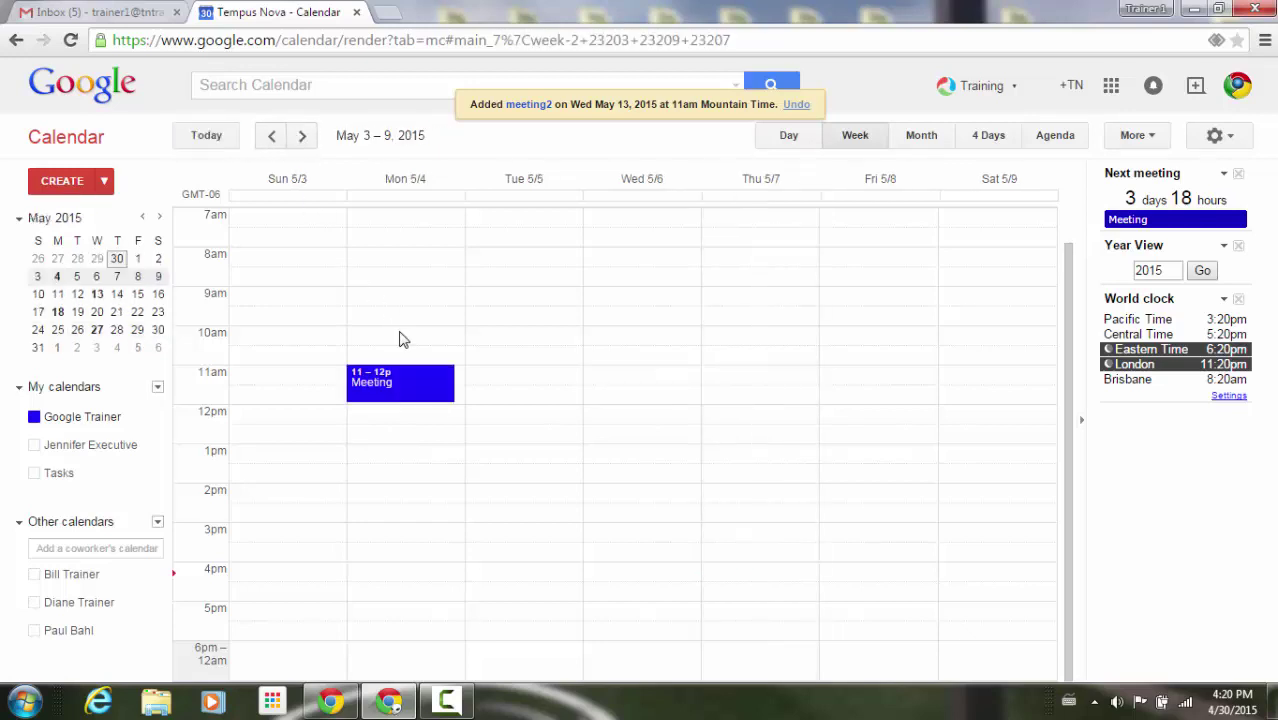
click(419, 390)
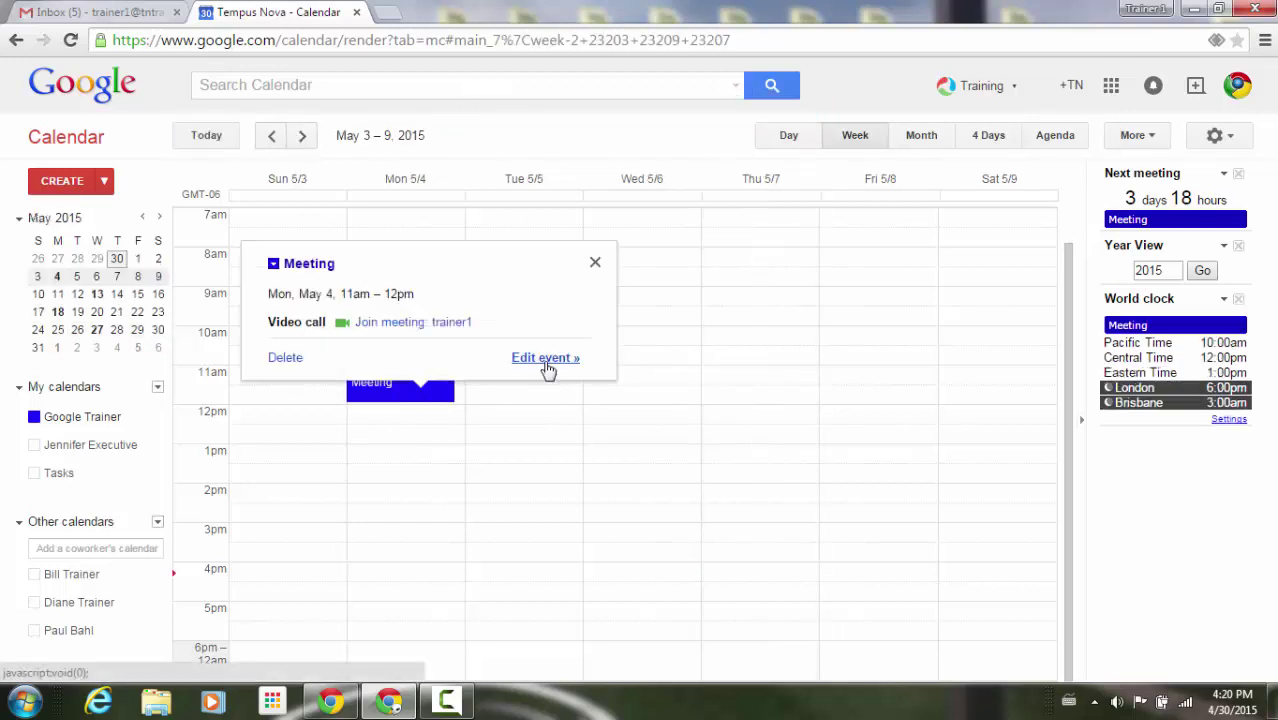
click(545, 358)
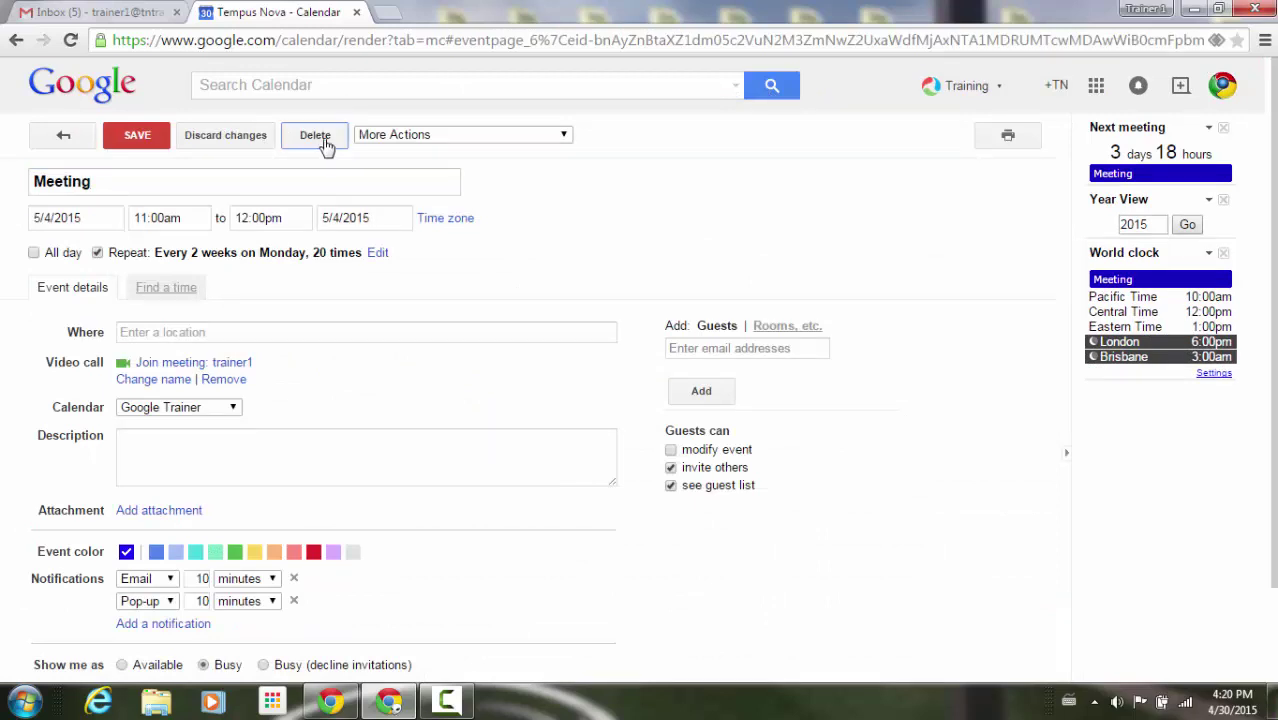
click(326, 140)
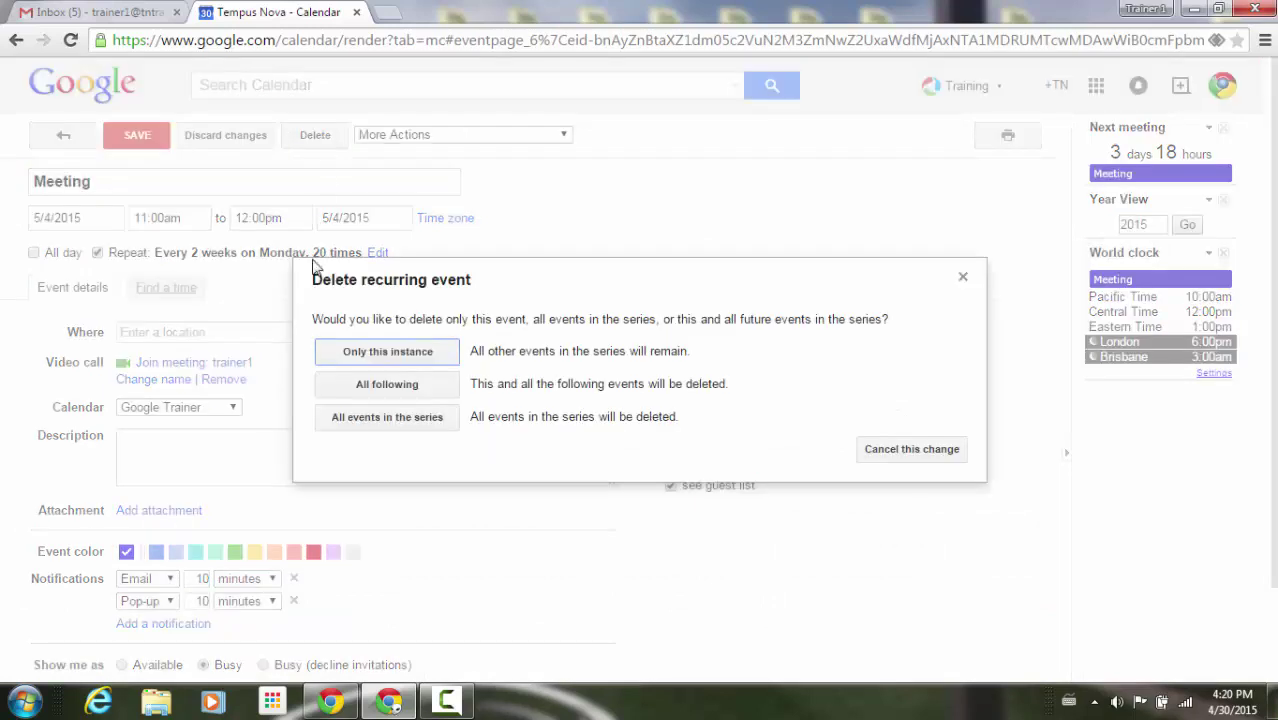
click(425, 418)
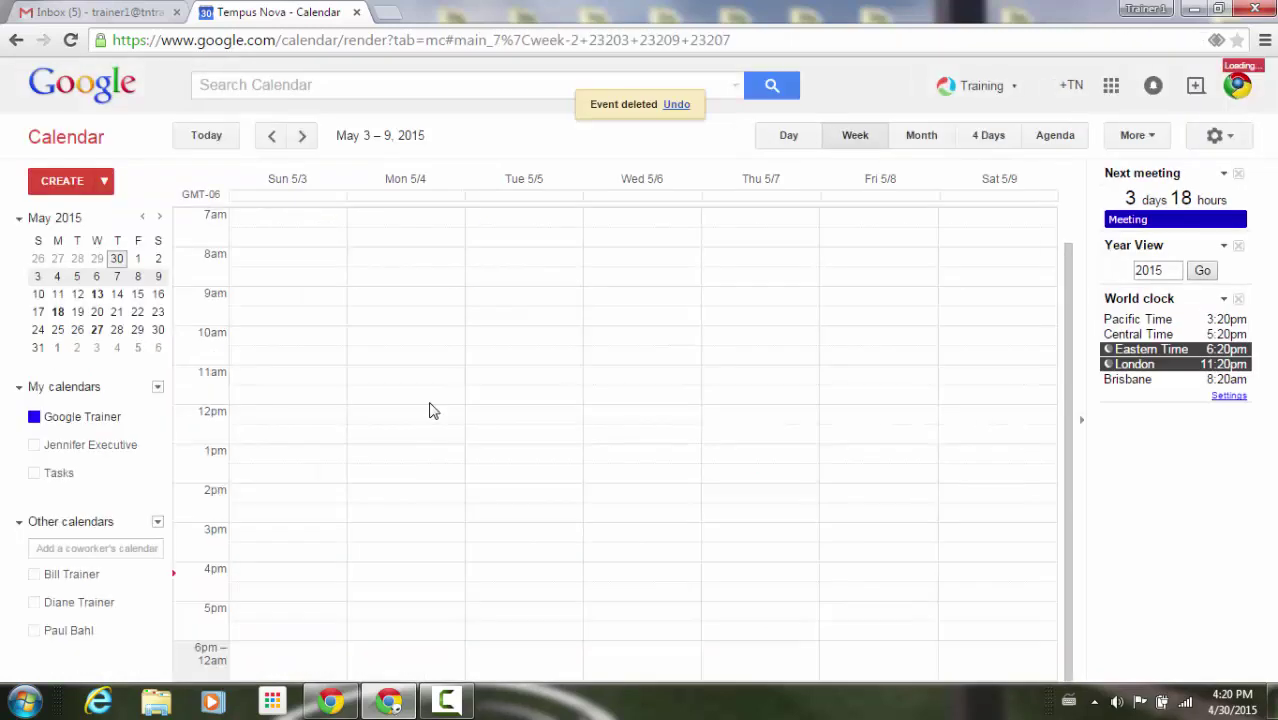
Step: Delete all events in the meeting2 series from its Wednesday, May 13 occurrence
click(302, 135)
click(670, 398)
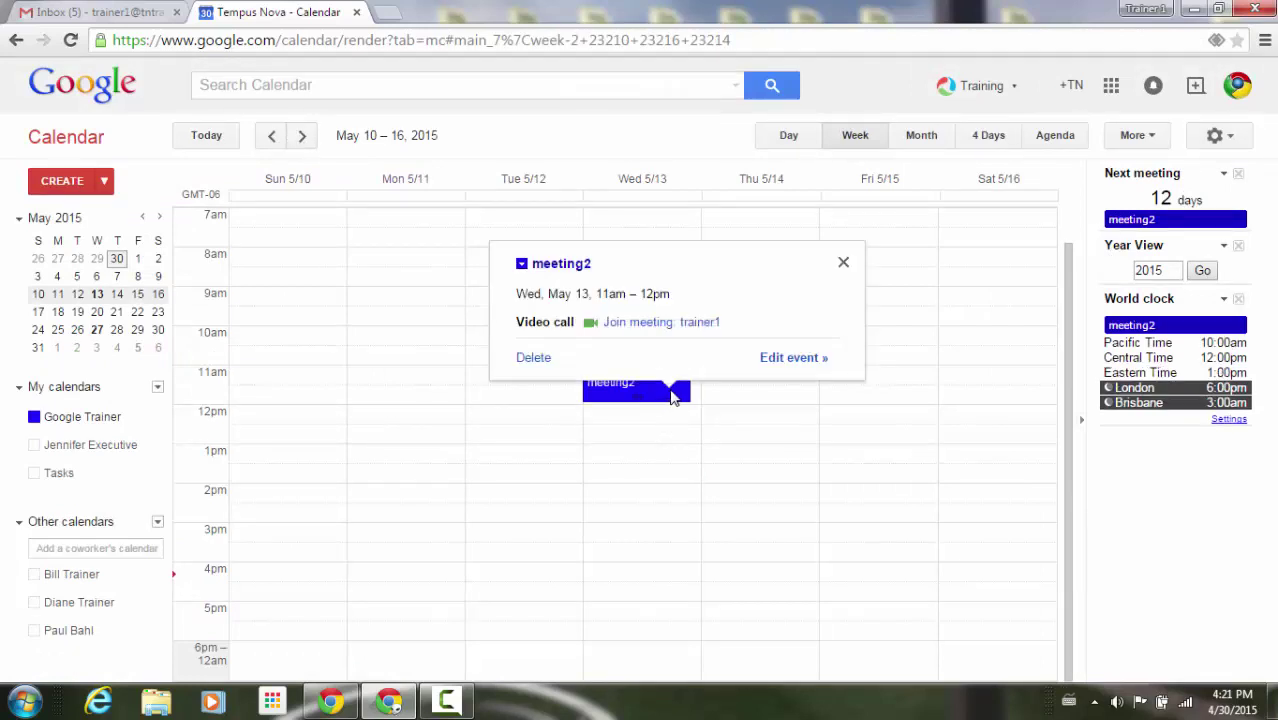
click(538, 362)
click(414, 420)
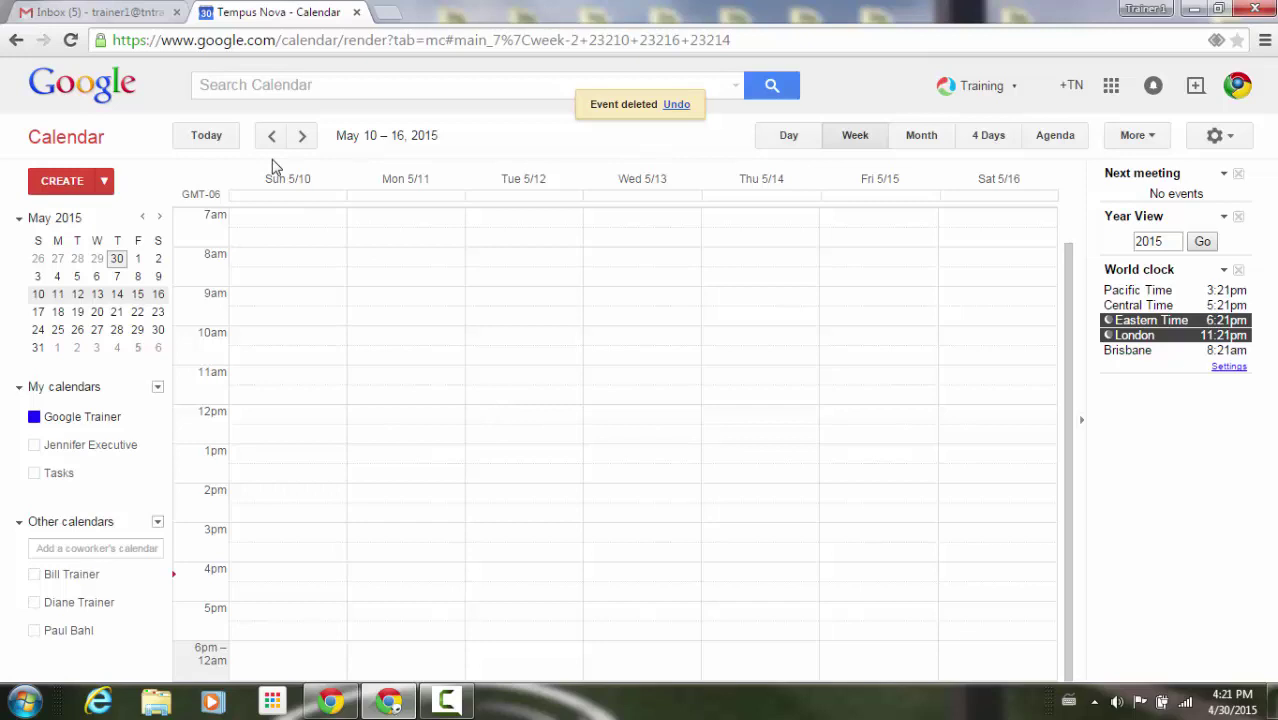
Step: Start a detailed event titled "meeting 3" on Monday, May 4, 2015, from 11am to 12pm
click(220, 143)
click(301, 136)
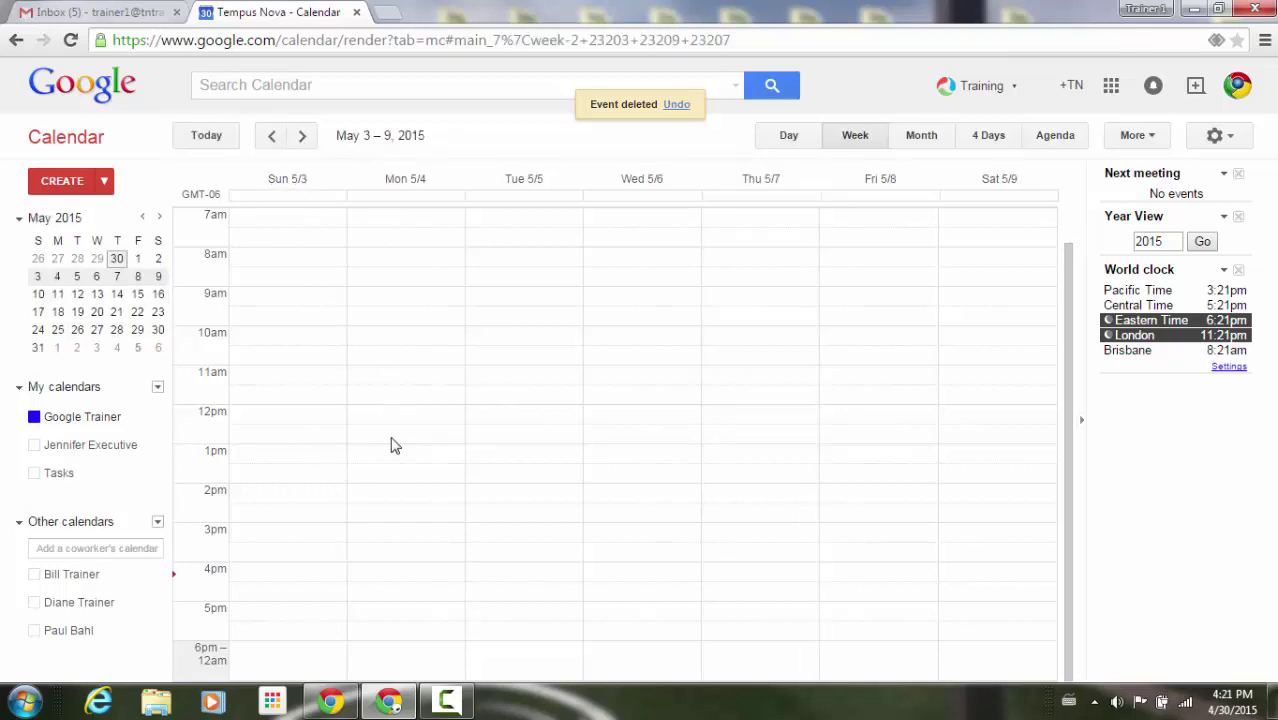
click(407, 383)
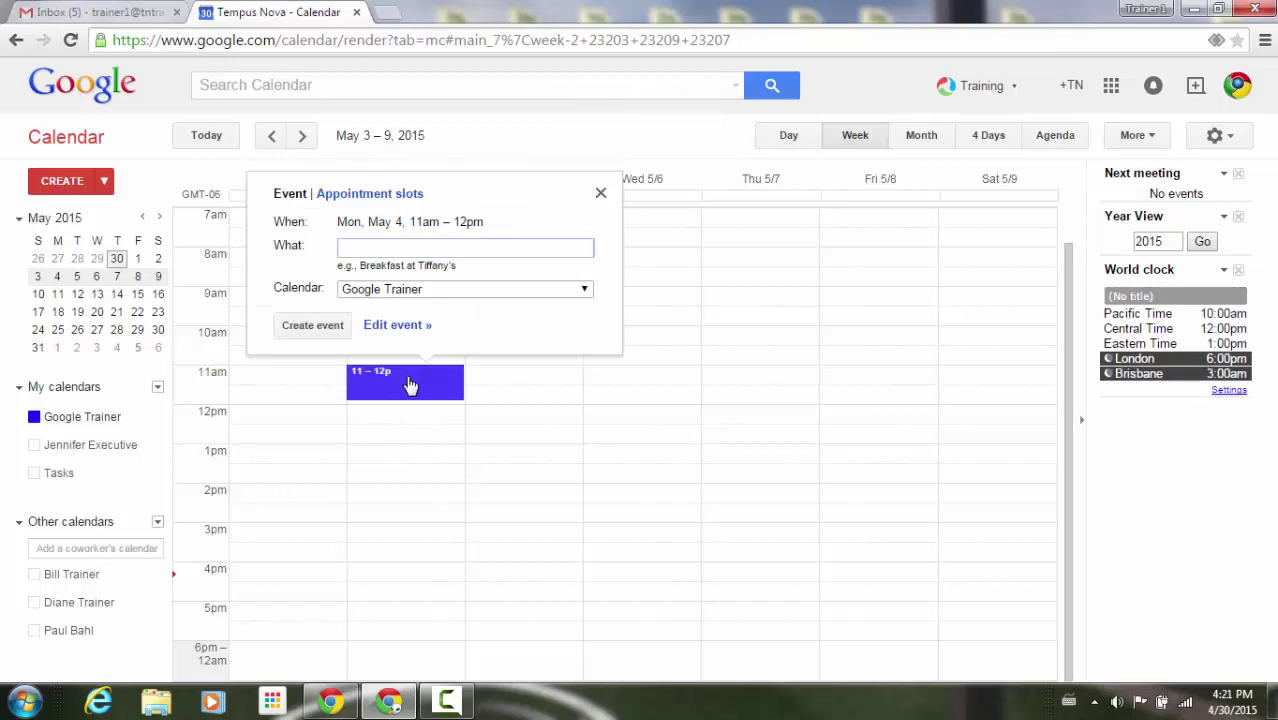
click(410, 327)
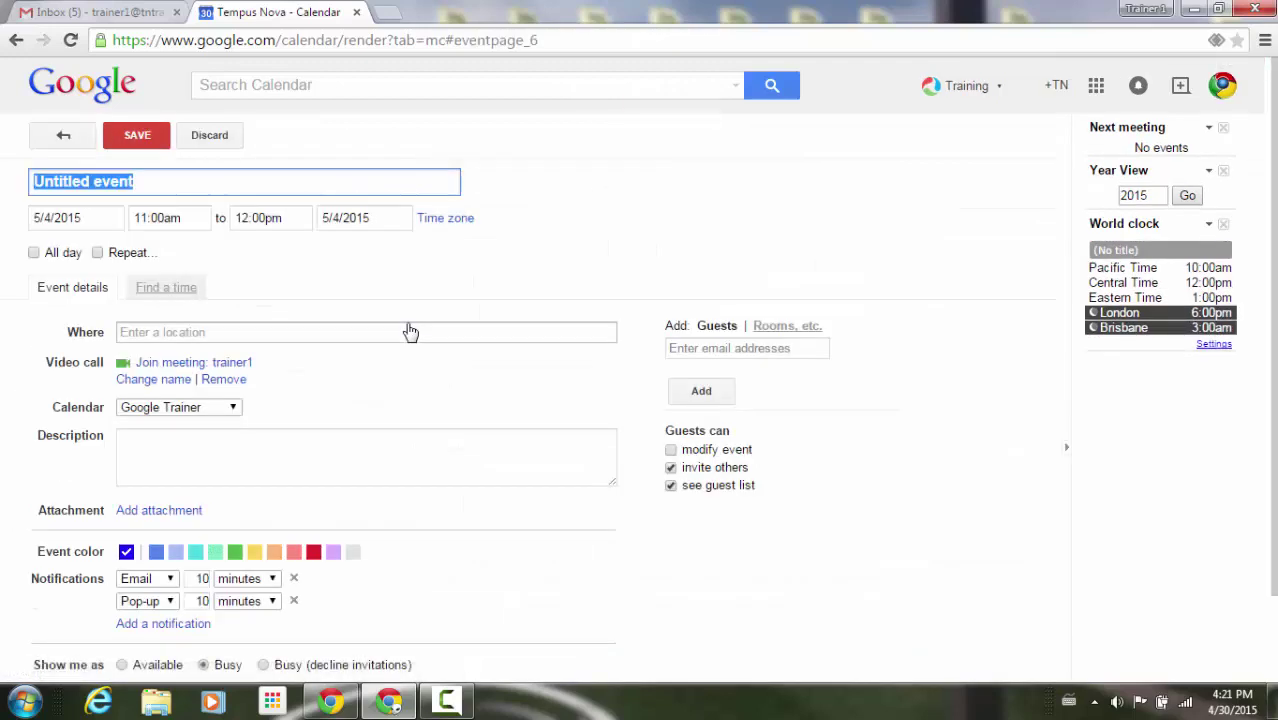
text(mee)
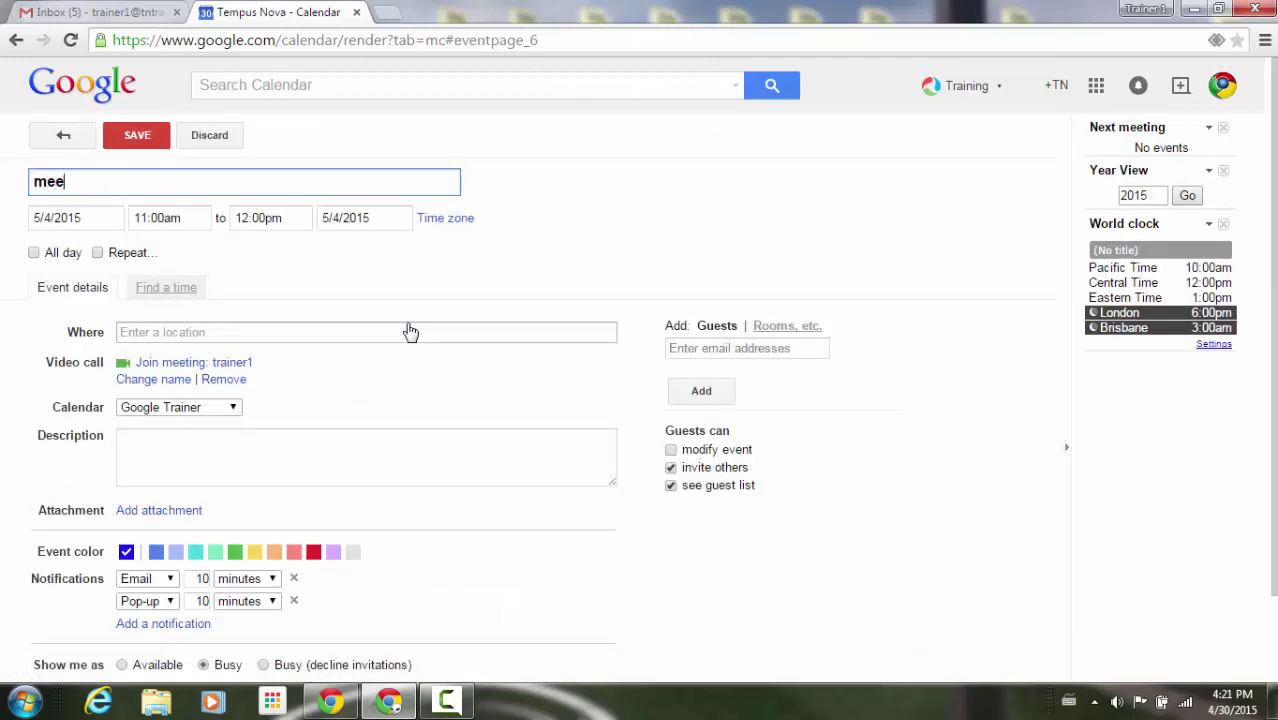
text(ting 3)
Step: Add the external contact as a guest of meeting 3, using the first suggested address
click(713, 347)
text(gary)
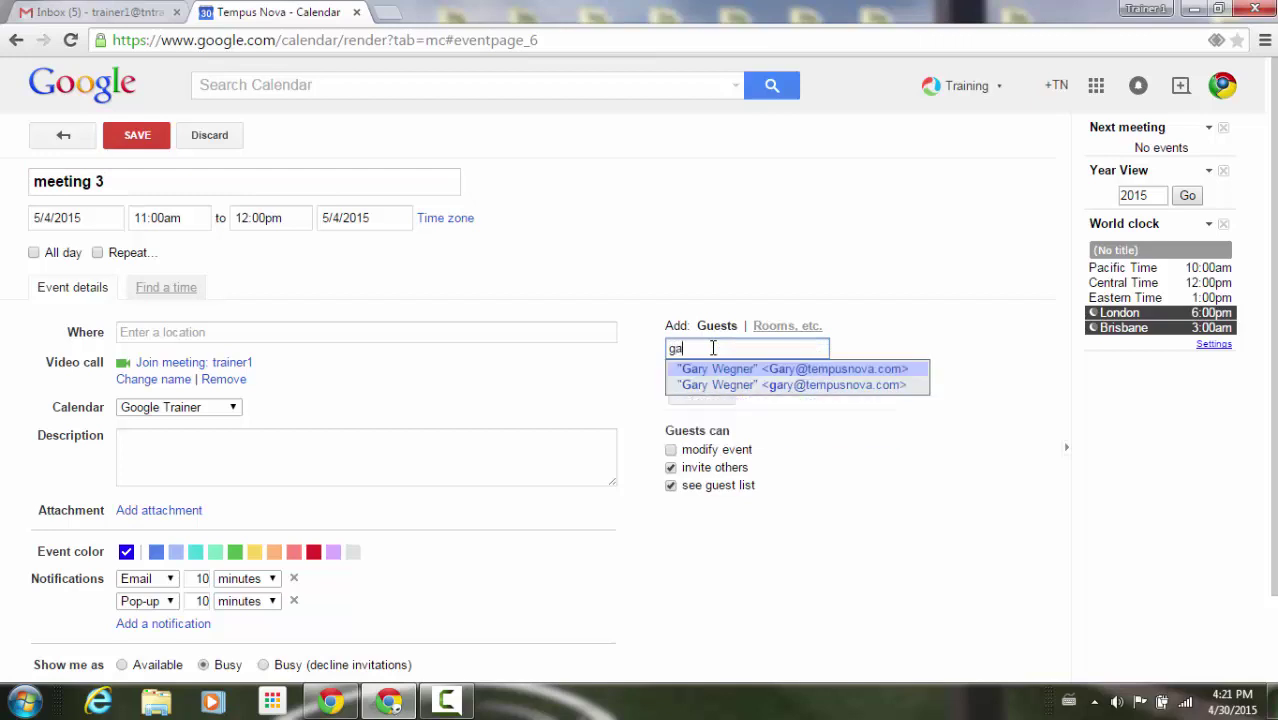
click(913, 369)
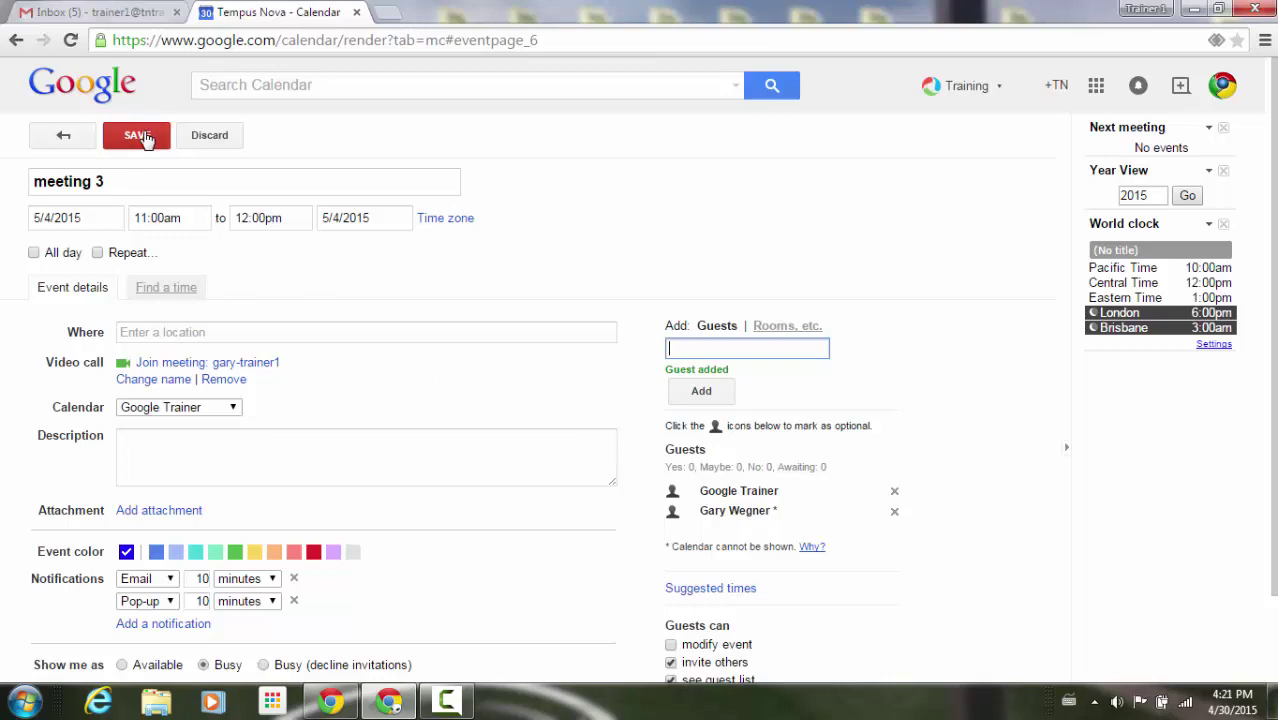
Step: Make meeting 3 repeat weekly on Monday, ending after 20 occurrences
click(97, 253)
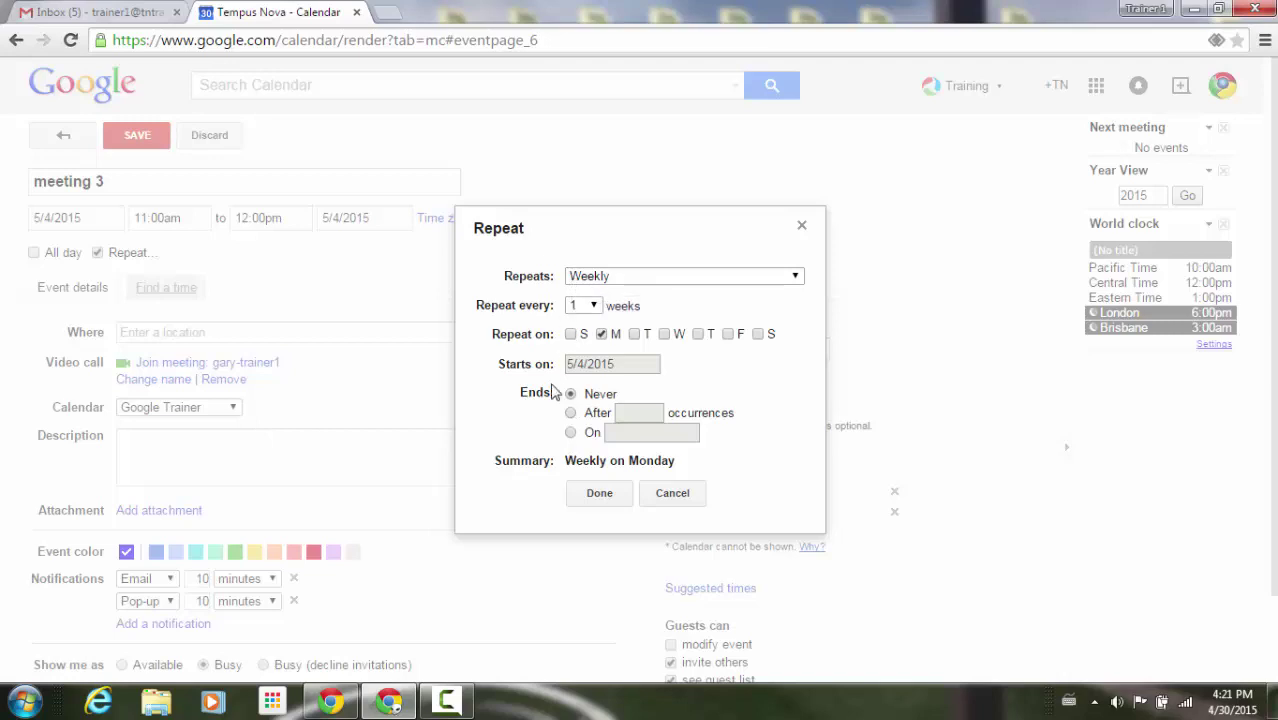
click(571, 413)
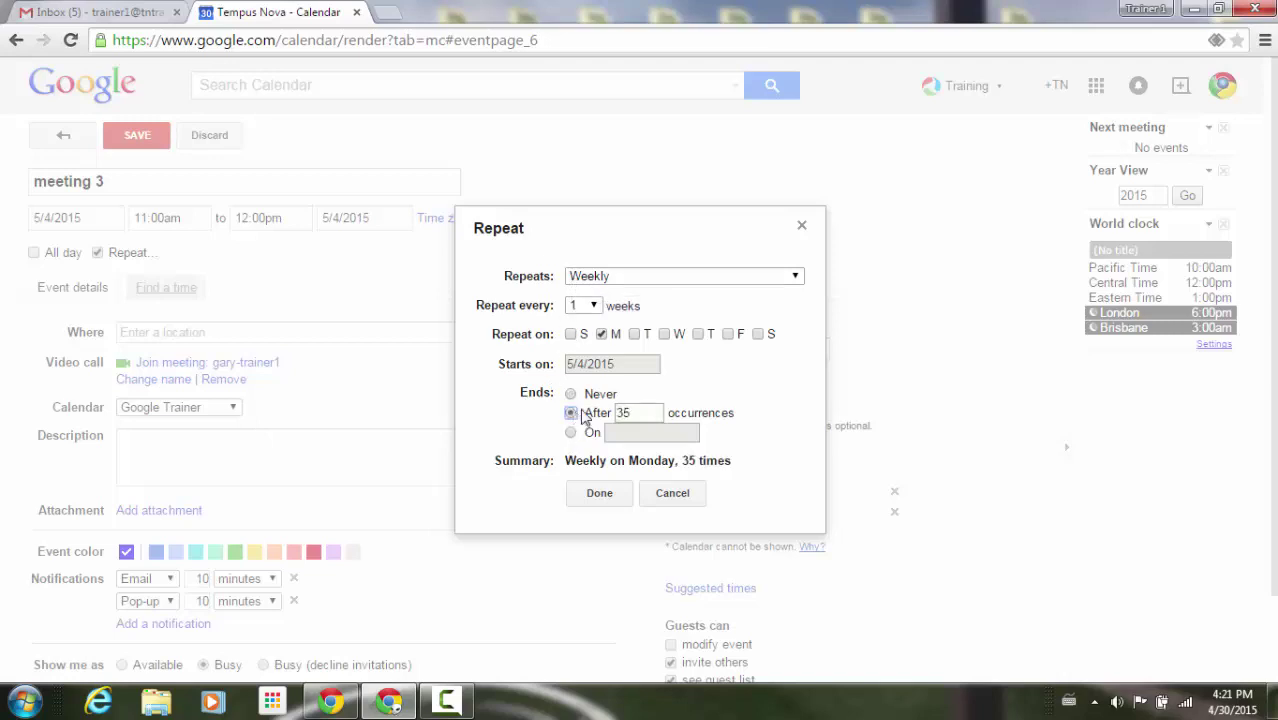
drag(636, 413, 606, 424)
text(20)
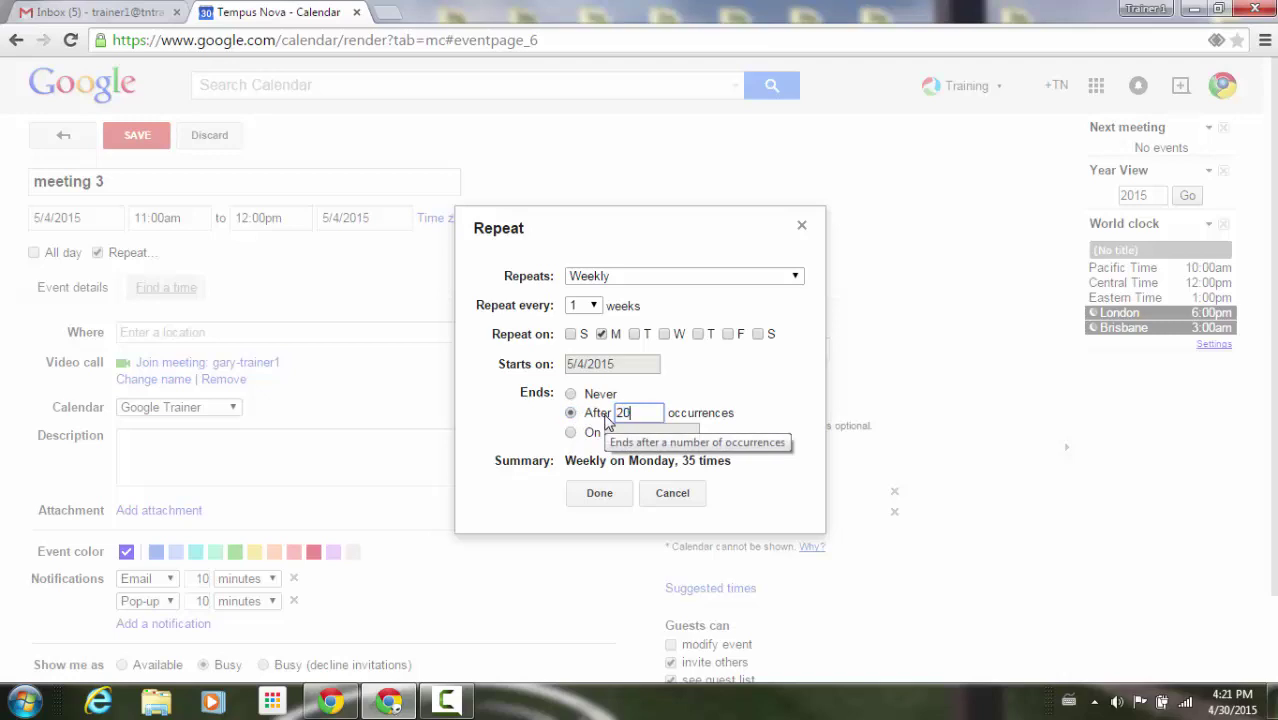
click(599, 494)
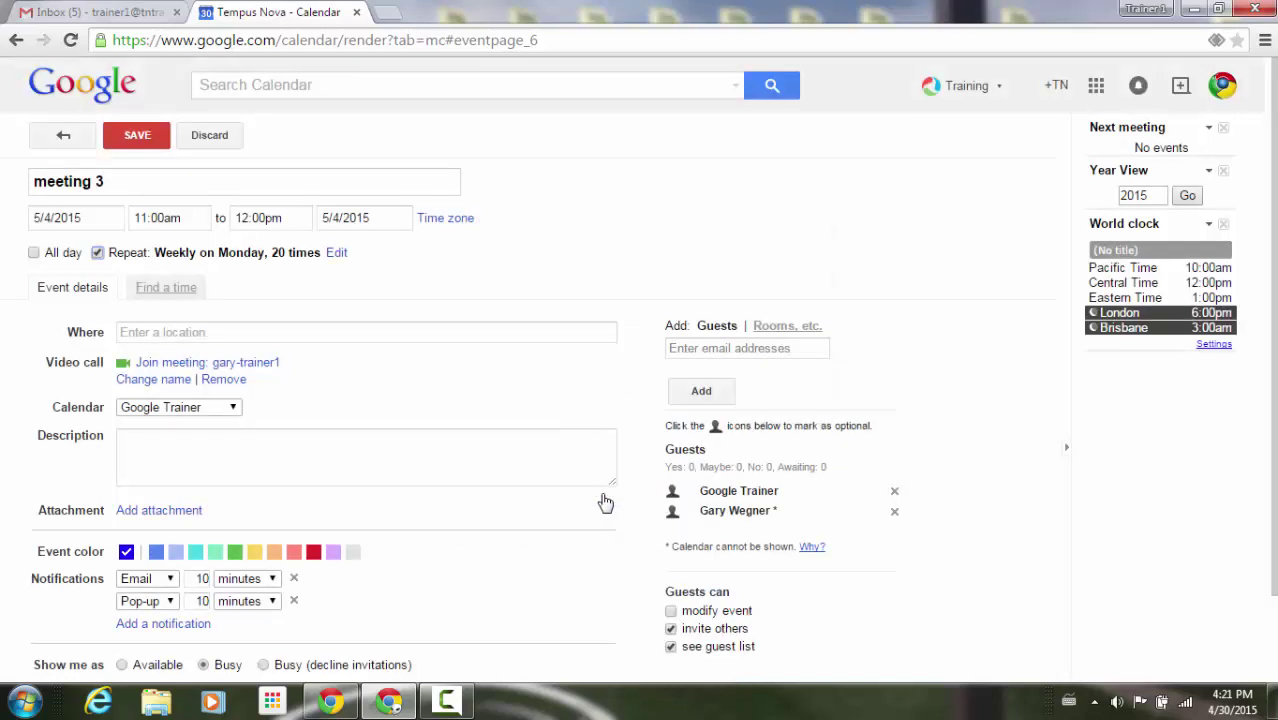
Step: Save meeting 3 with the external guest invited, without sending out invitations
click(141, 137)
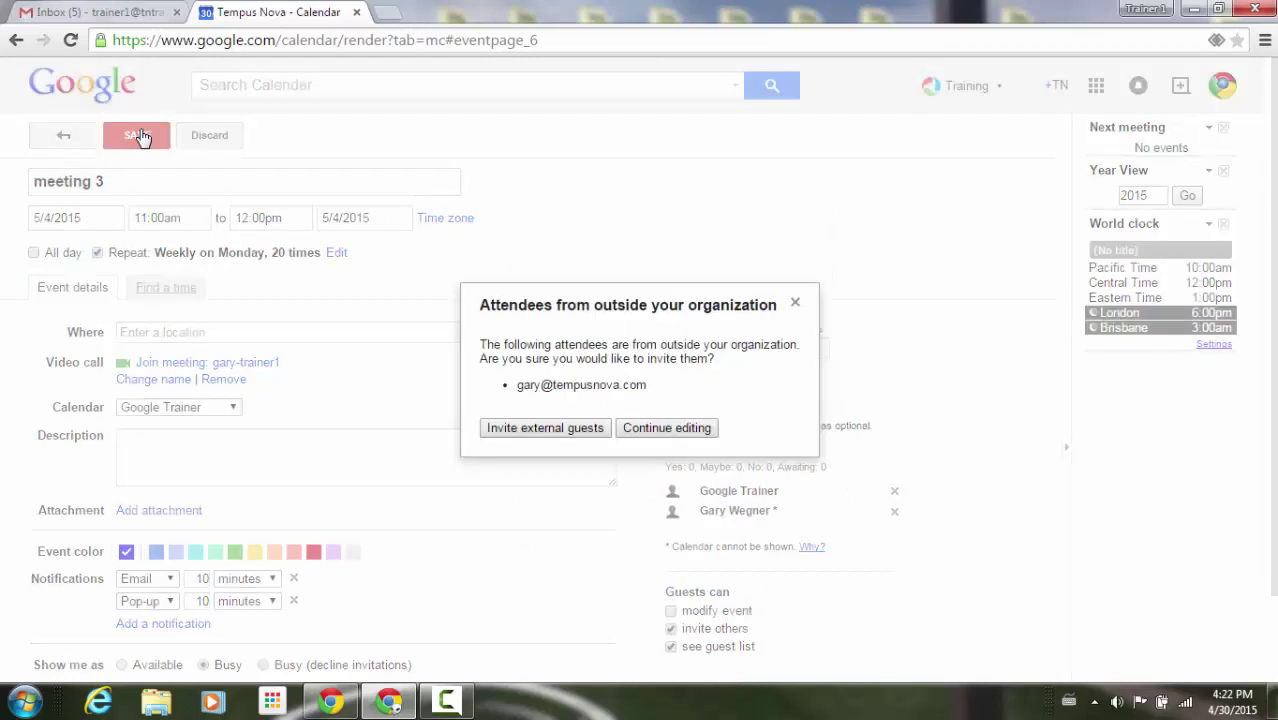
click(543, 430)
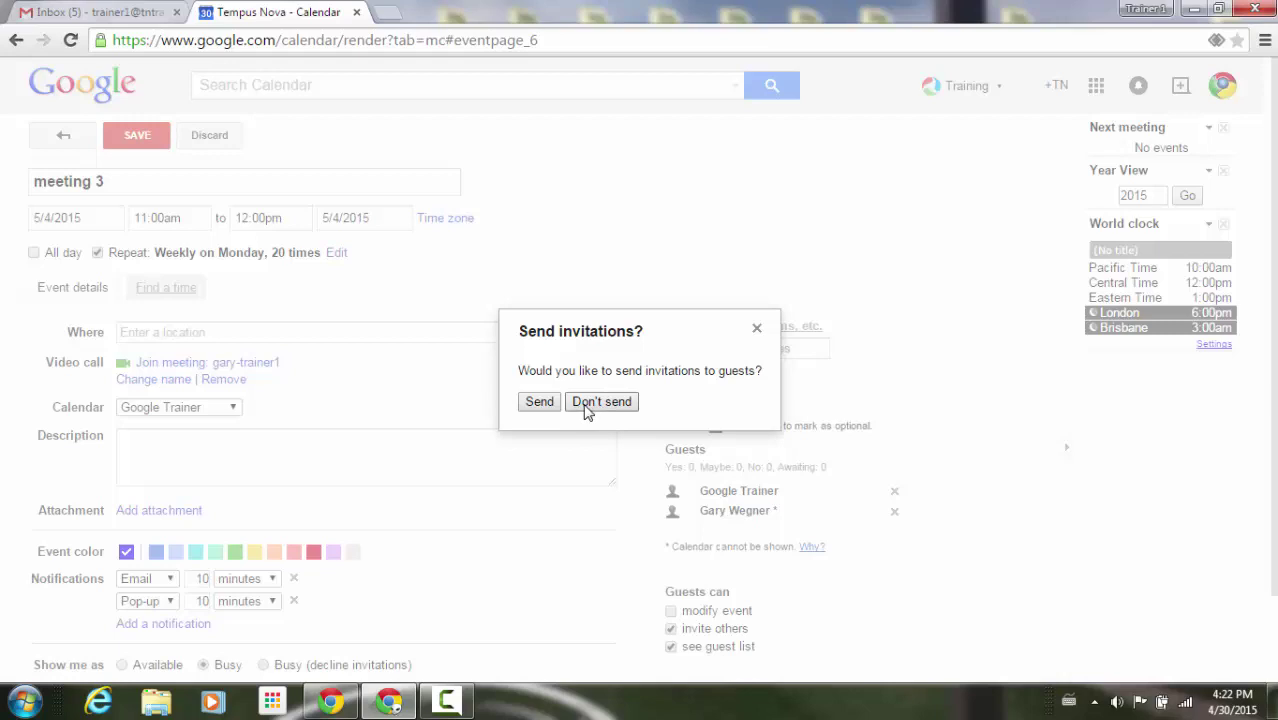
click(587, 410)
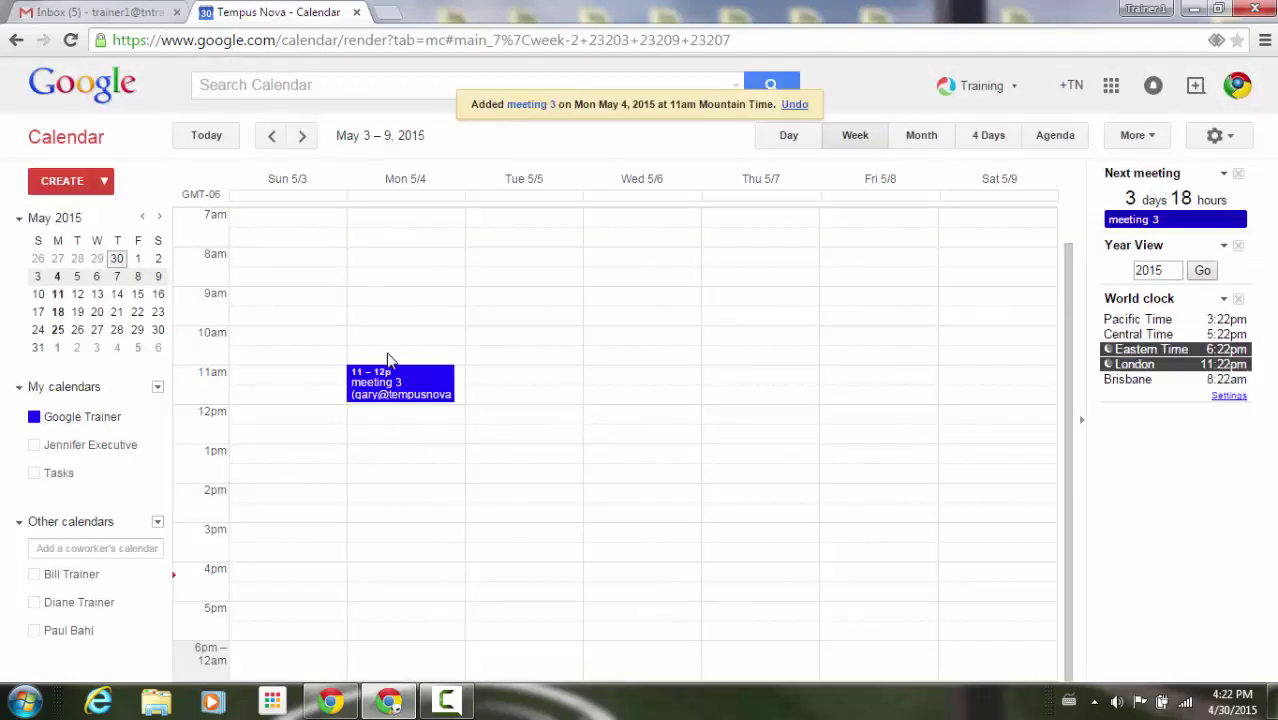
Step: Check the weekly Monday occurrences of meeting 3 by going through the weeks ahead to July 12–18, 2015
click(302, 138)
click(302, 138)
click(302, 138)
double_click(302, 138)
triple_click(302, 138)
double_click(302, 138)
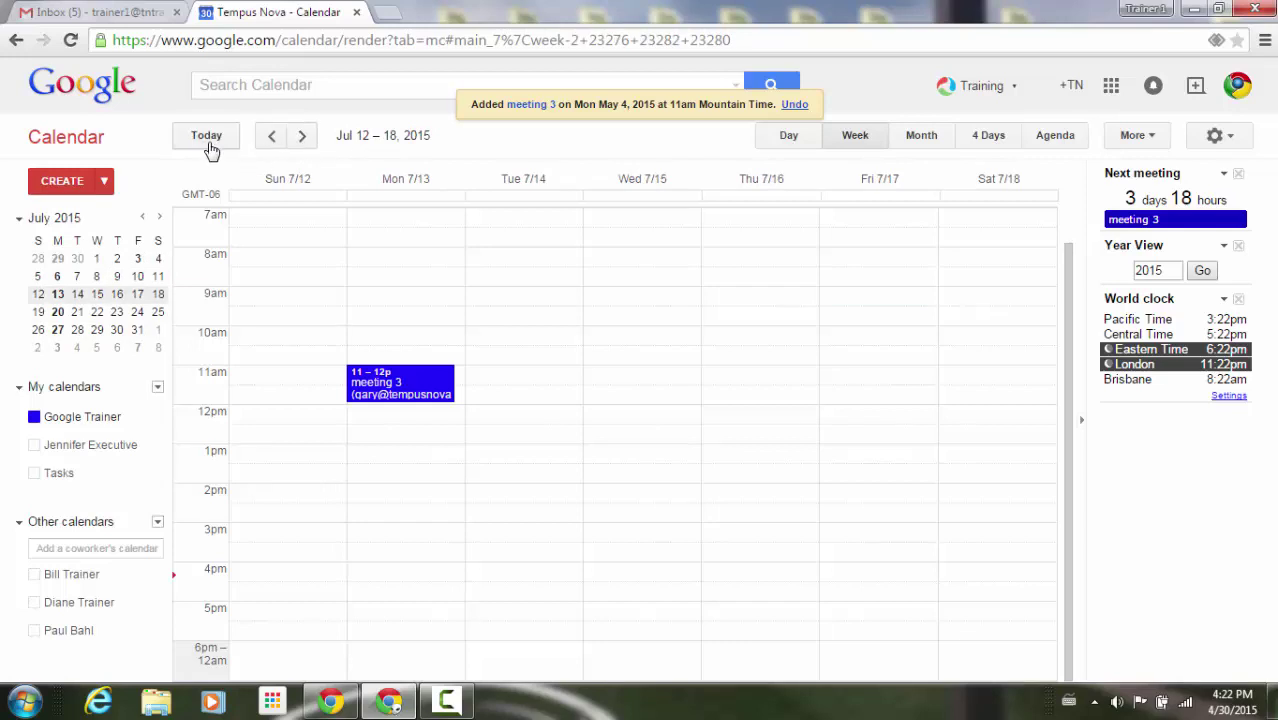
Step: Move the Monday, May 11 occurrence of meeting 3 to Wednesday, May 13 at 11am, without sending updates to guests
click(210, 146)
click(304, 137)
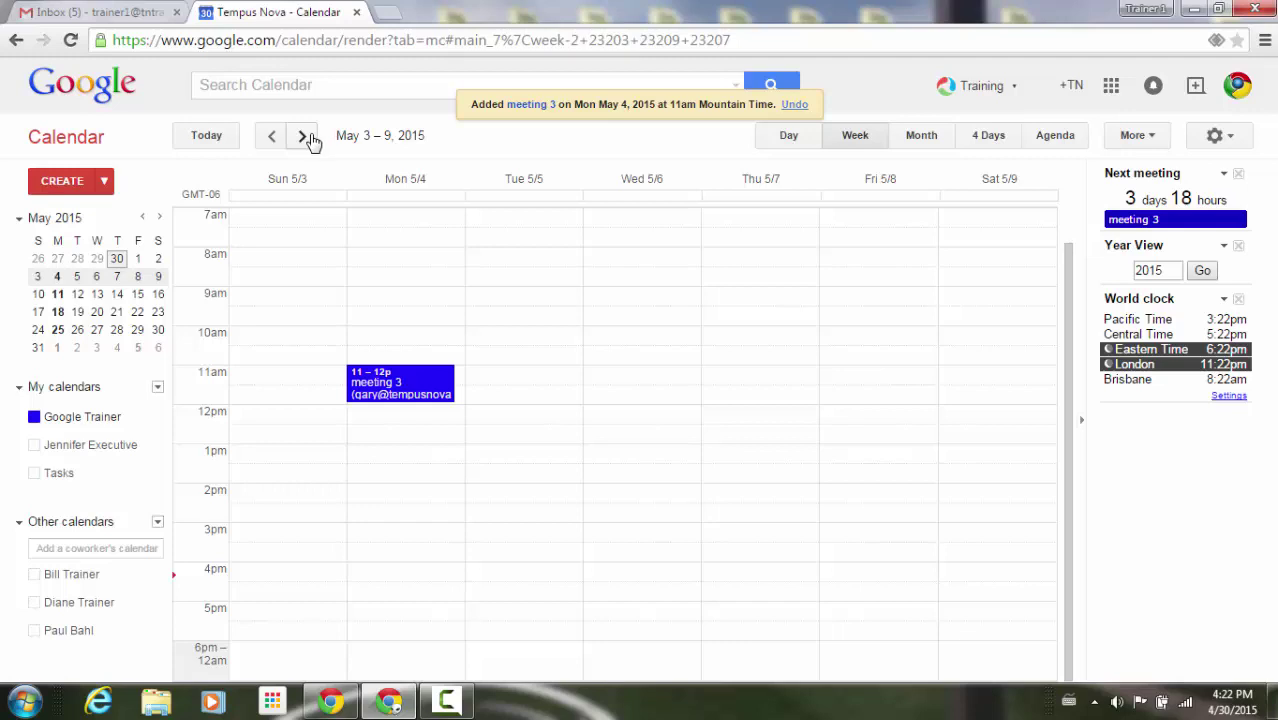
click(302, 140)
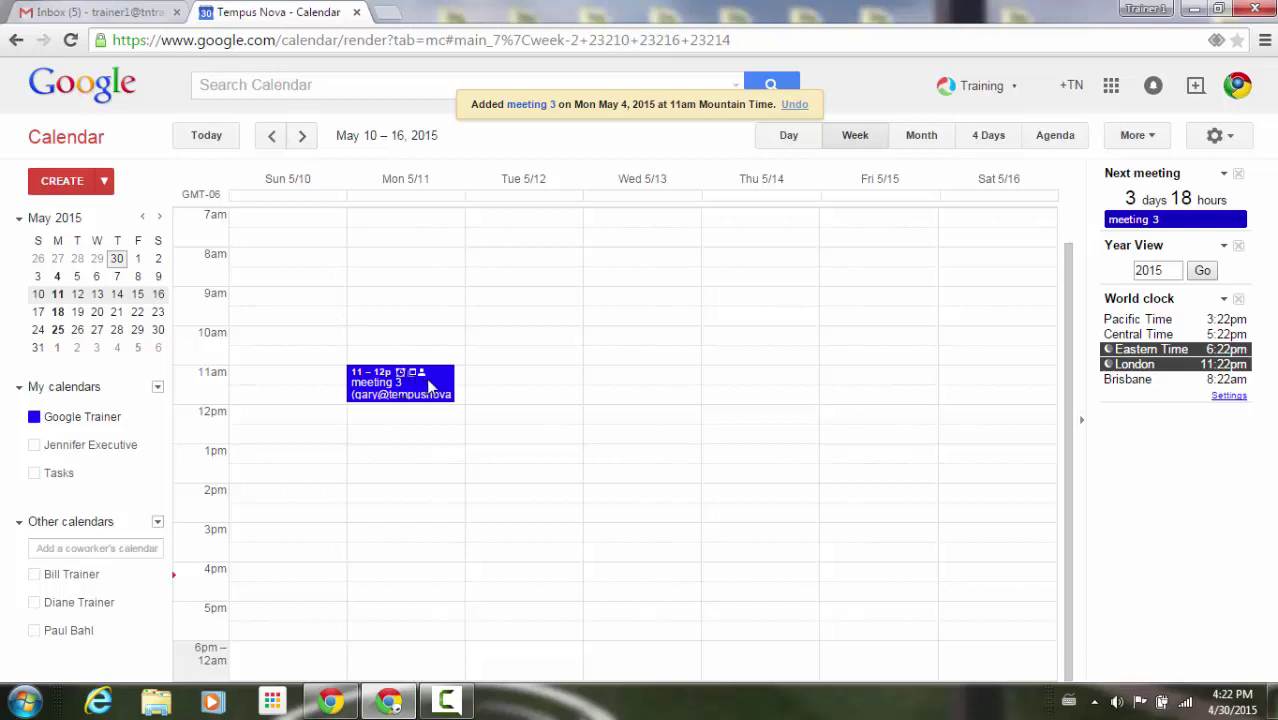
drag(434, 379, 609, 376)
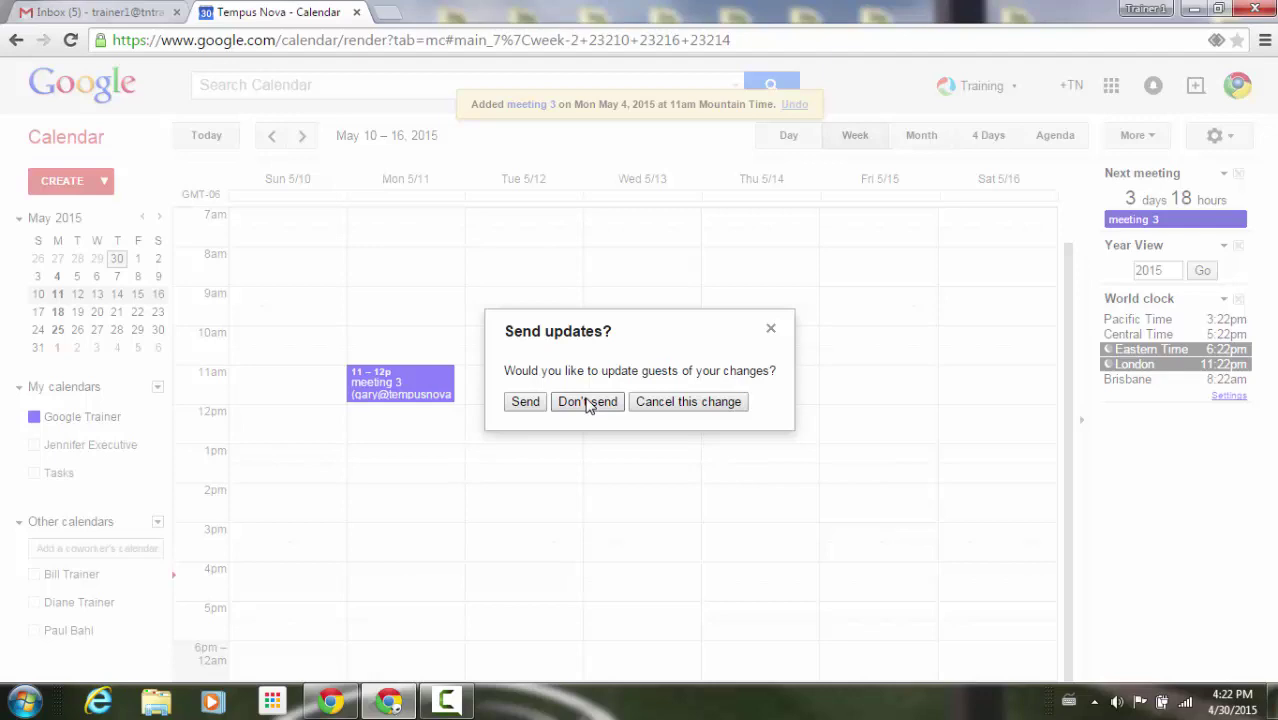
click(588, 404)
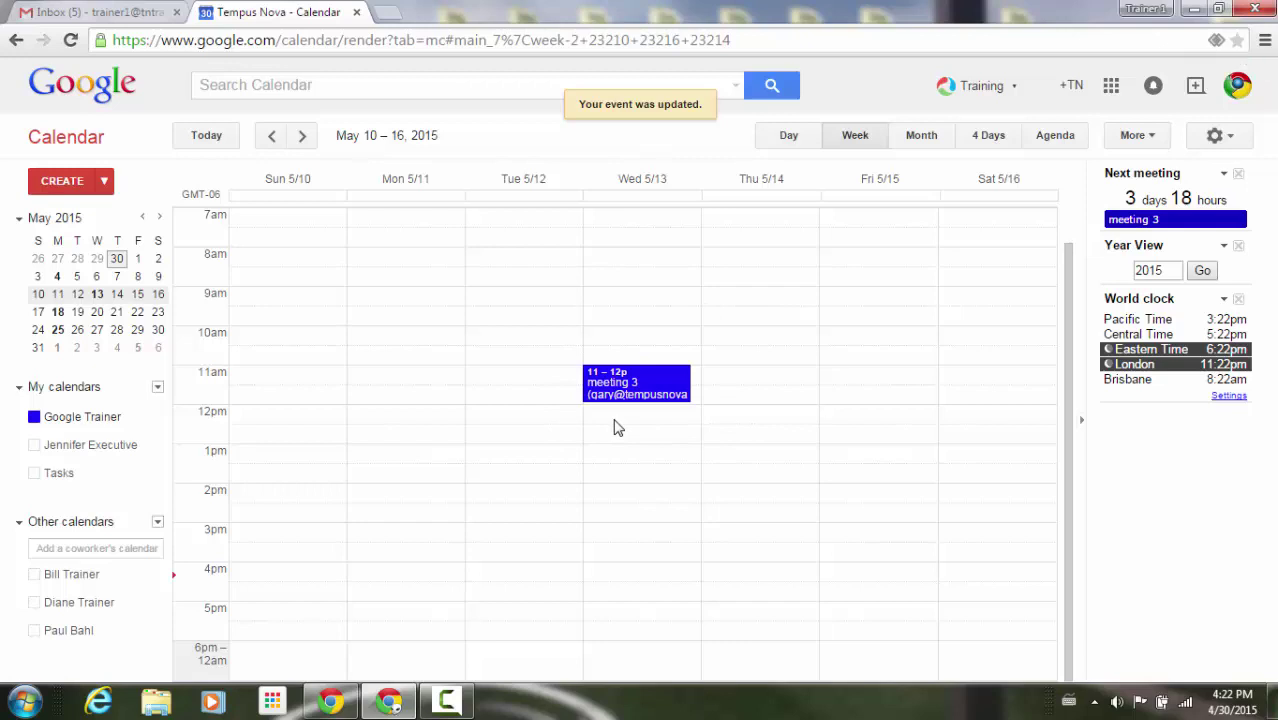
Step: Compare the neighbouring weeks and move the Monday, May 25 occurrence of meeting 3 to Wednesday, May 27 at 11am, without sending updates to guests
click(264, 143)
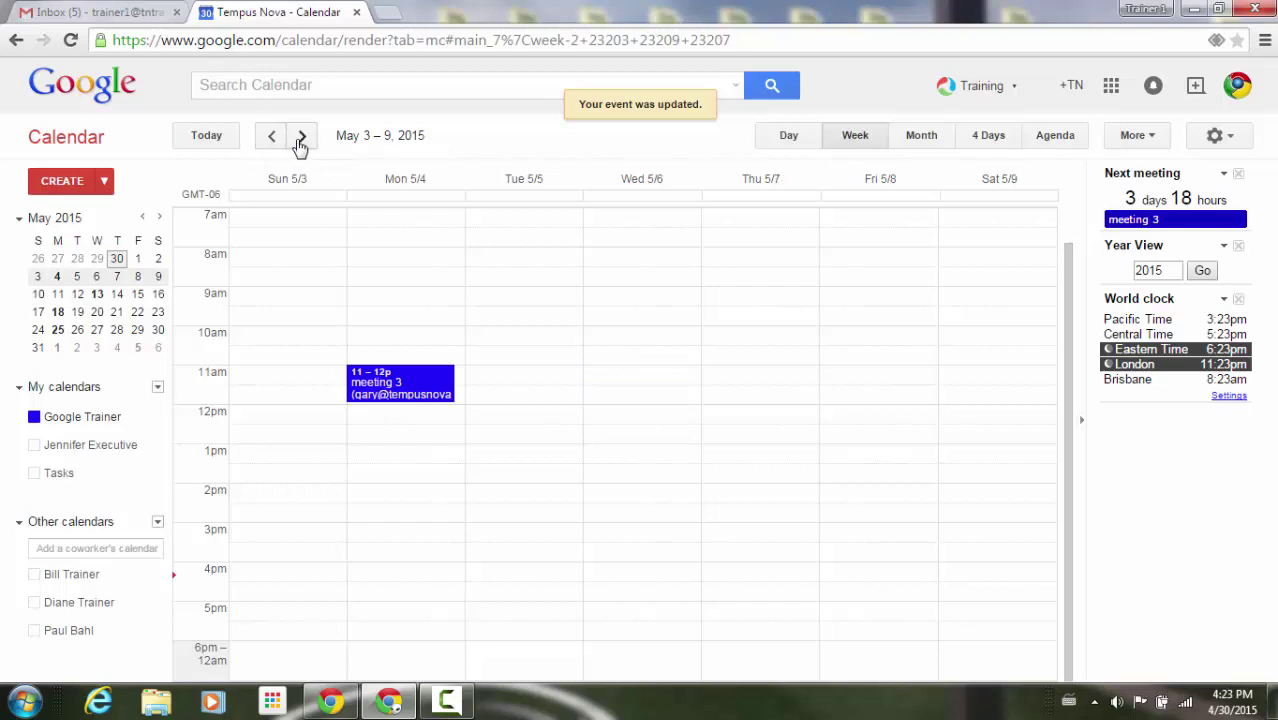
click(301, 140)
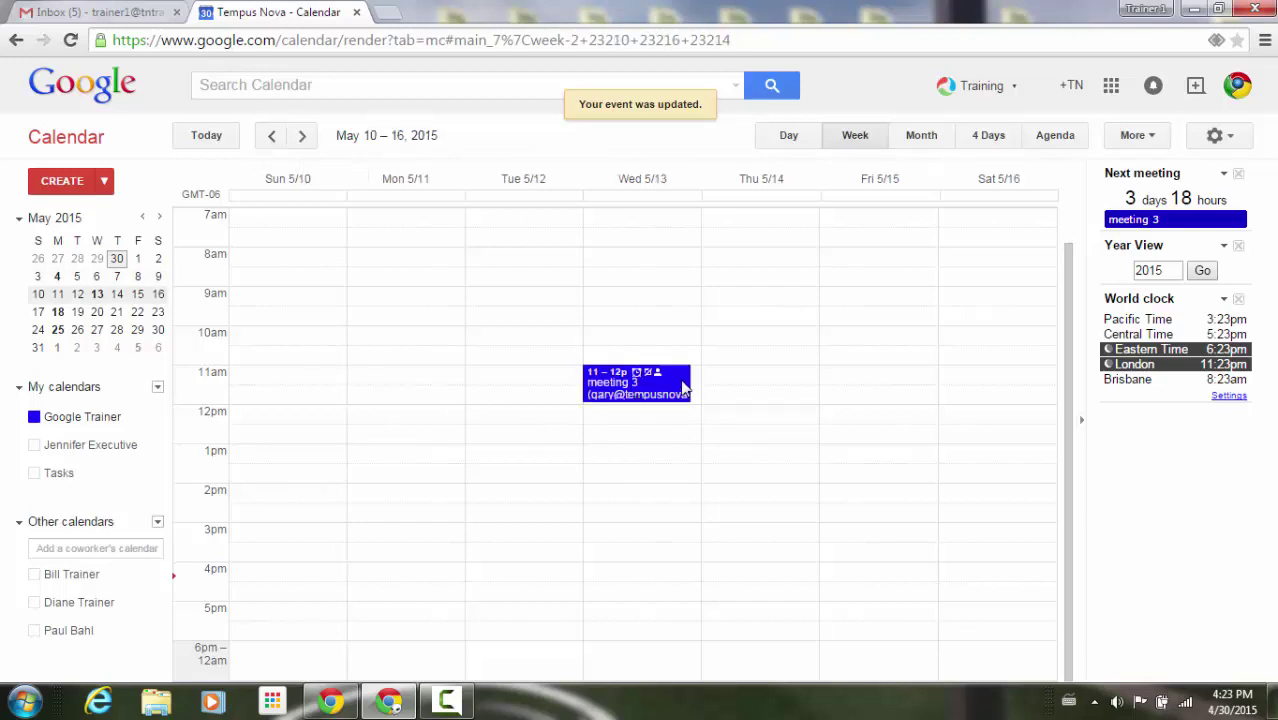
click(302, 140)
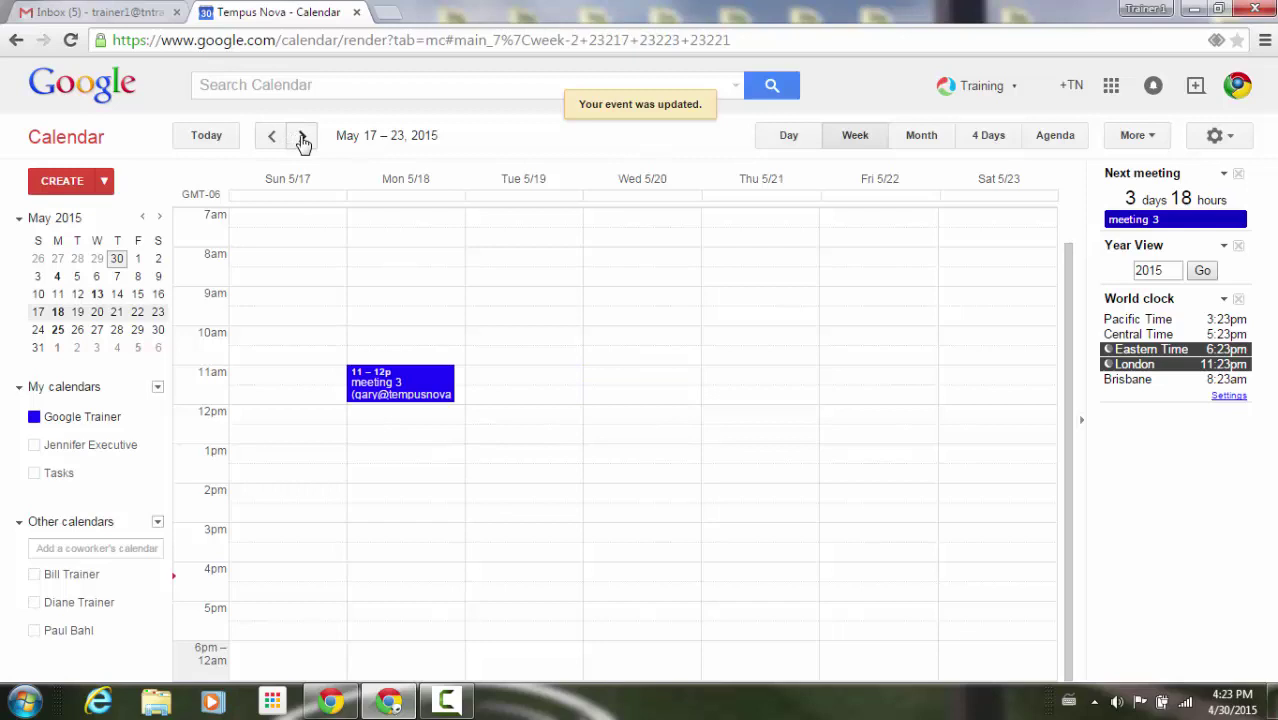
click(302, 140)
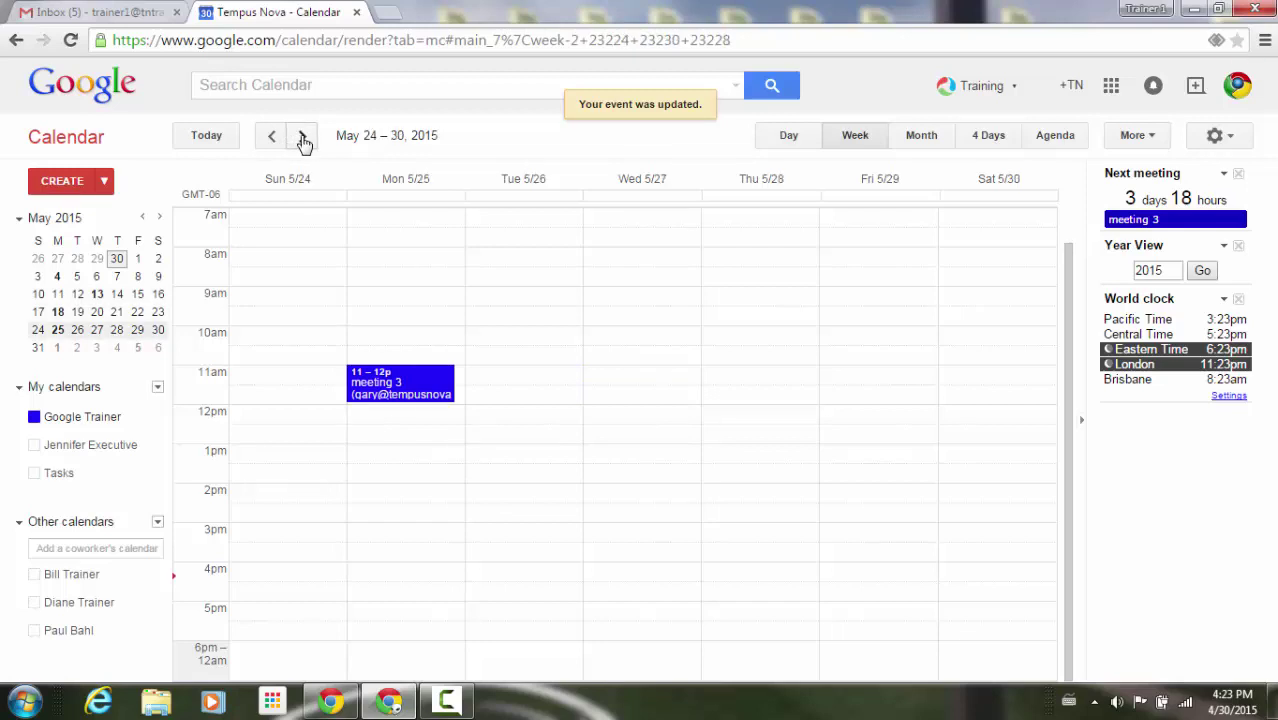
drag(433, 386, 628, 386)
click(598, 404)
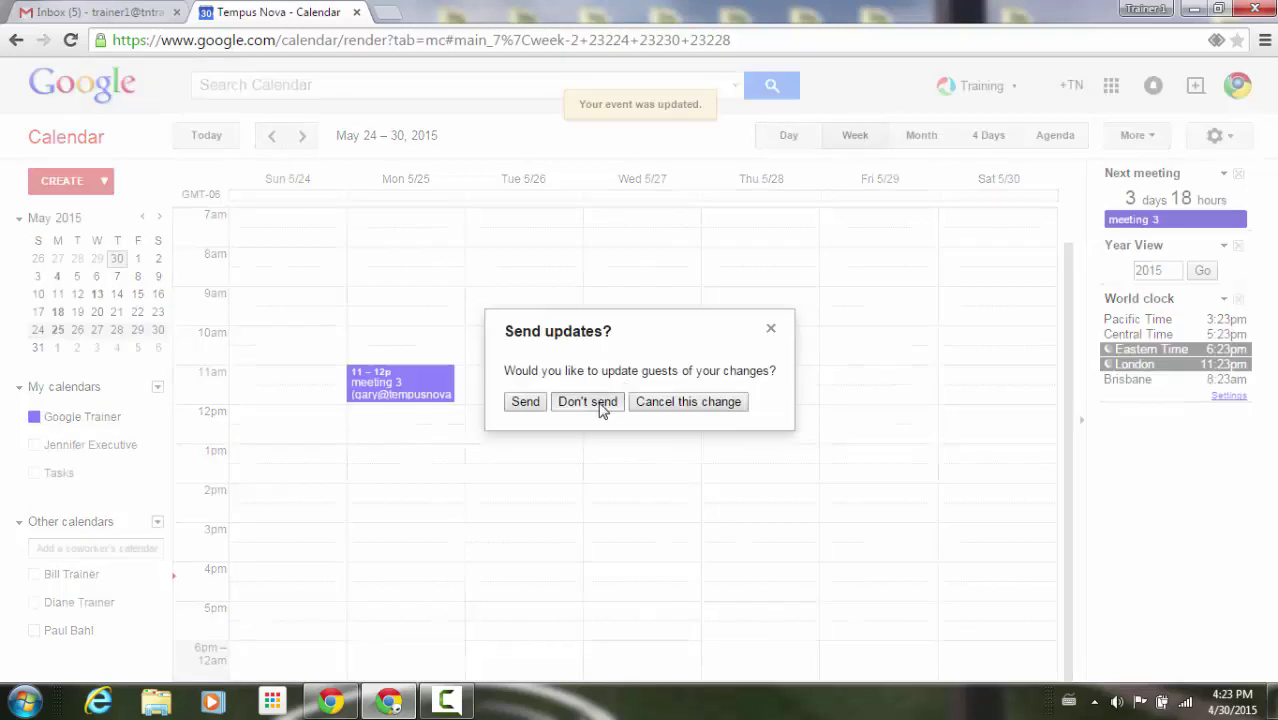
Step: Review meeting 3 week by week from the current week to May 24–30, and delete the Wednesday, May 27 occurrence without updating guests
click(228, 148)
click(300, 143)
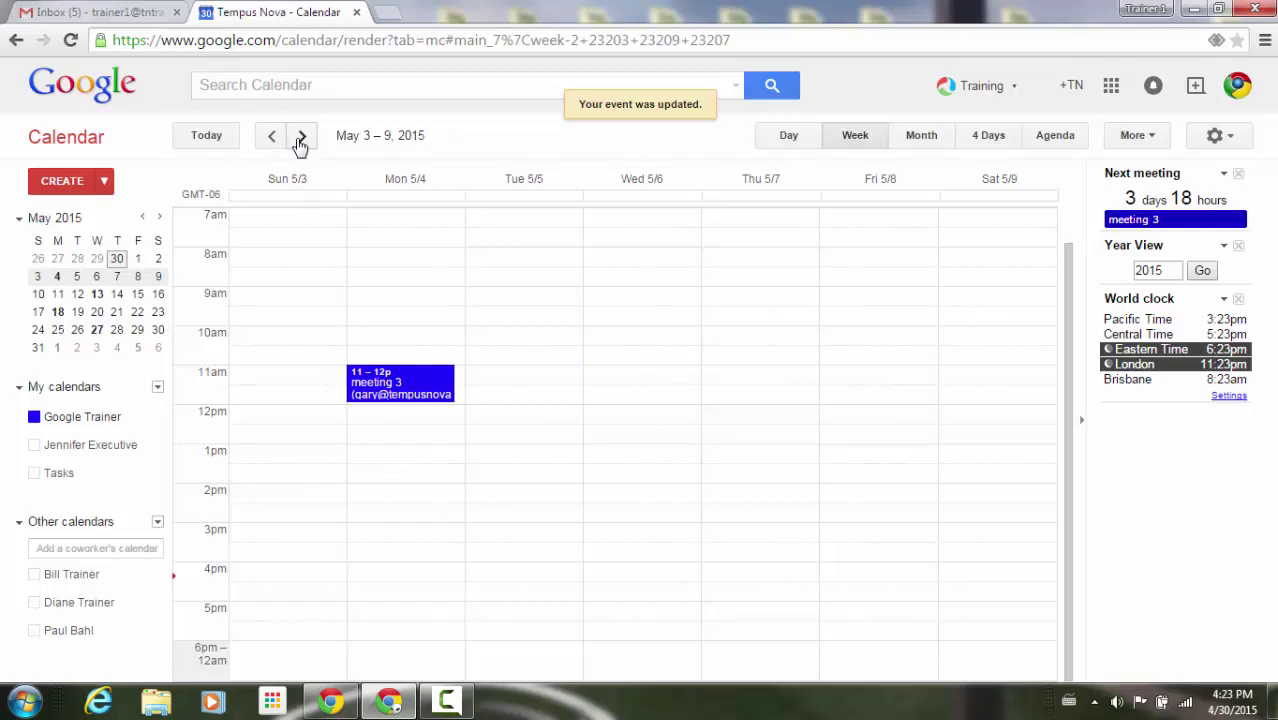
click(300, 143)
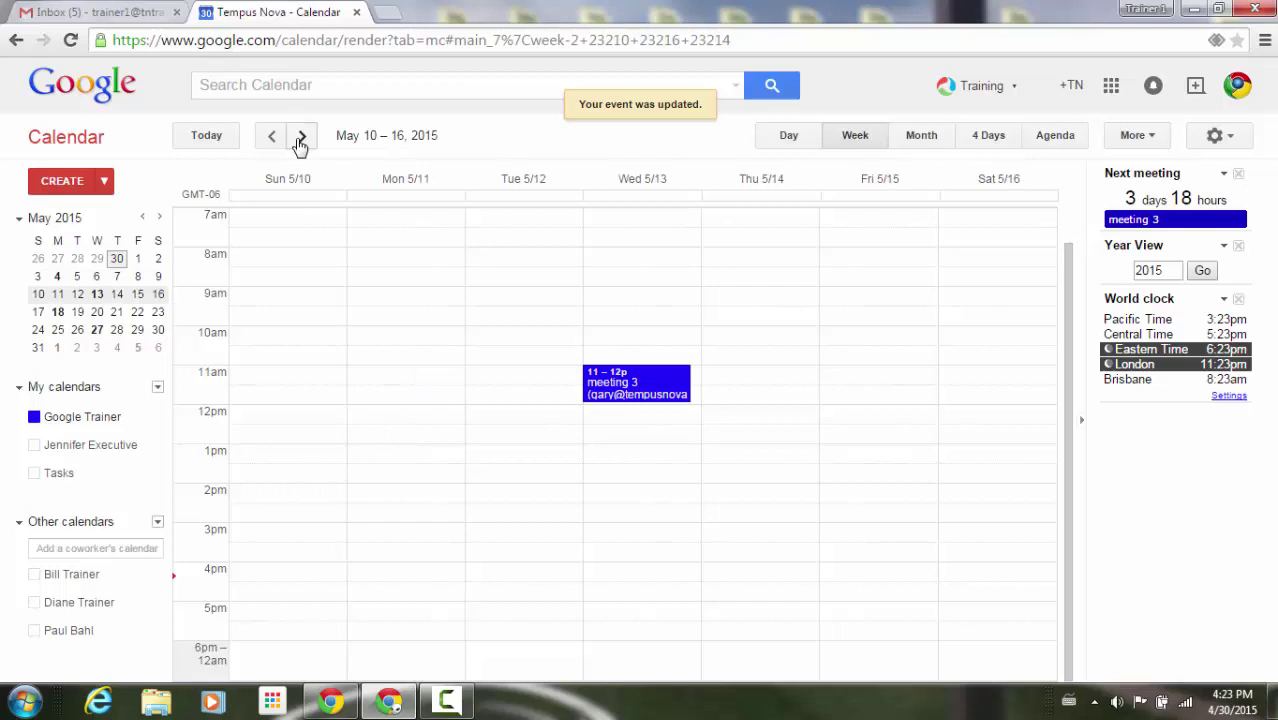
click(300, 143)
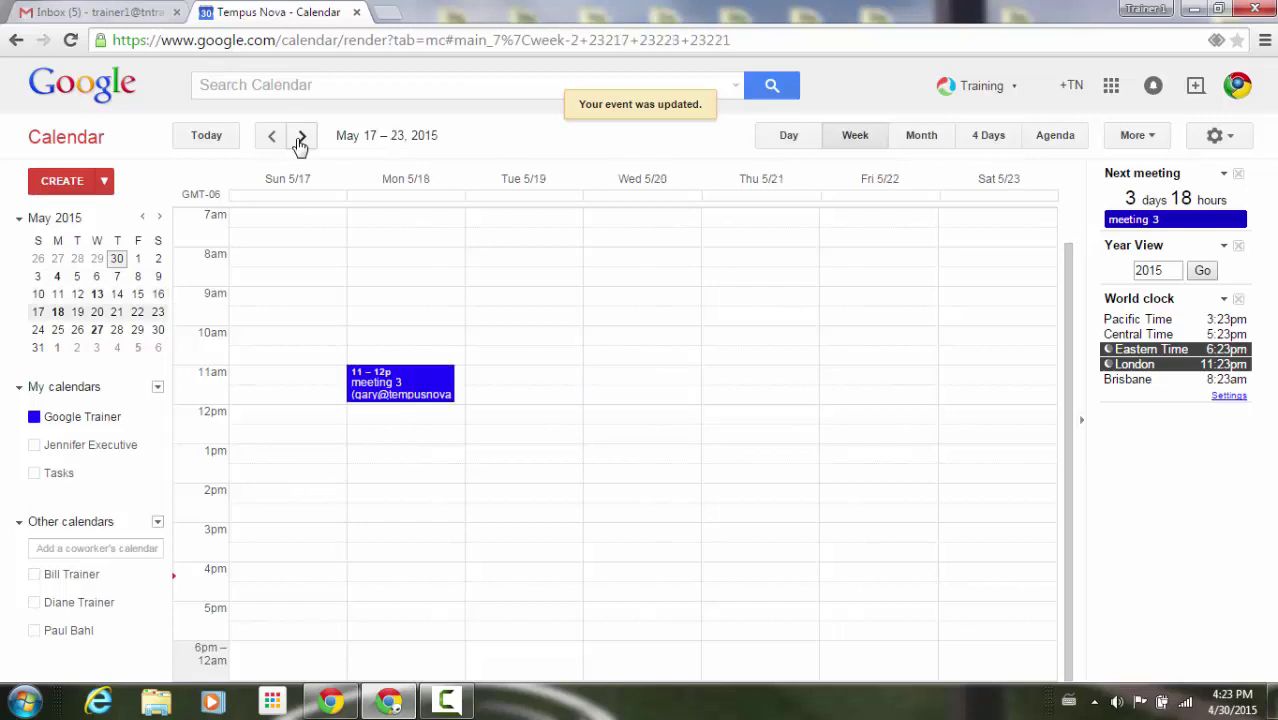
click(300, 143)
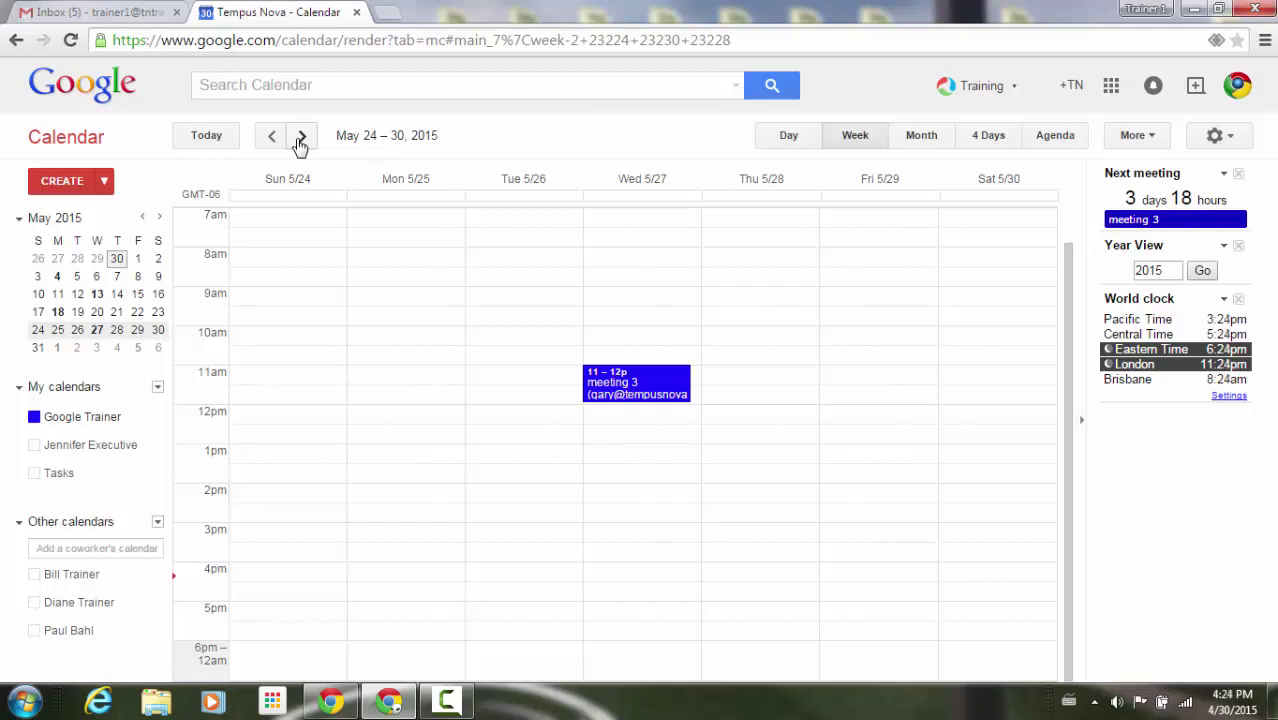
click(672, 381)
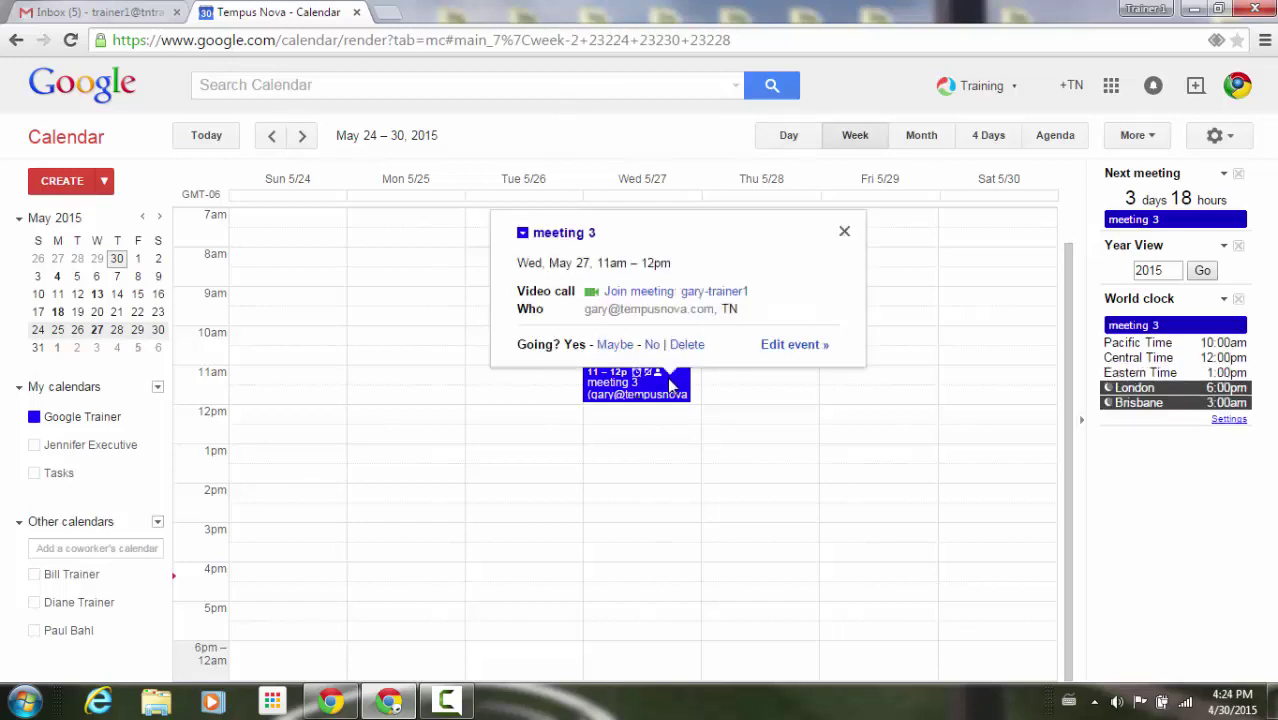
click(686, 345)
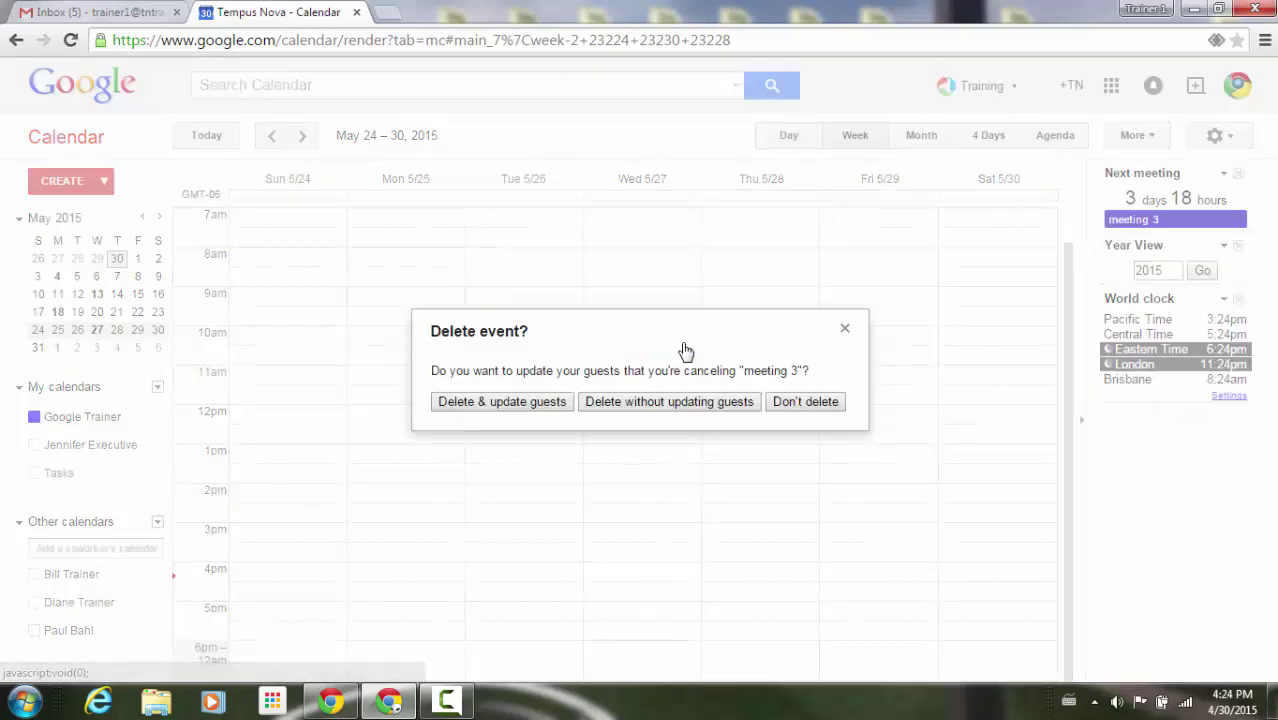
click(616, 406)
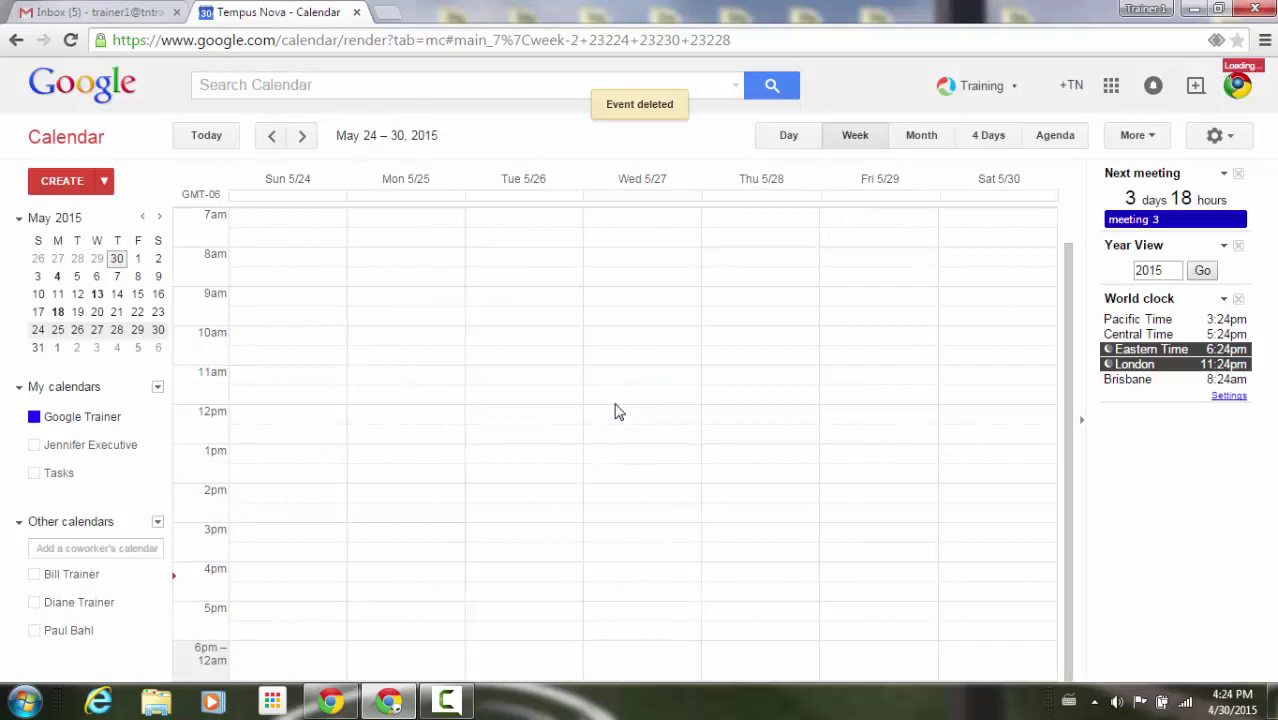
Step: Delete all events in the meeting 3 series from its May 4 occurrence, without updating guests
click(194, 135)
click(302, 138)
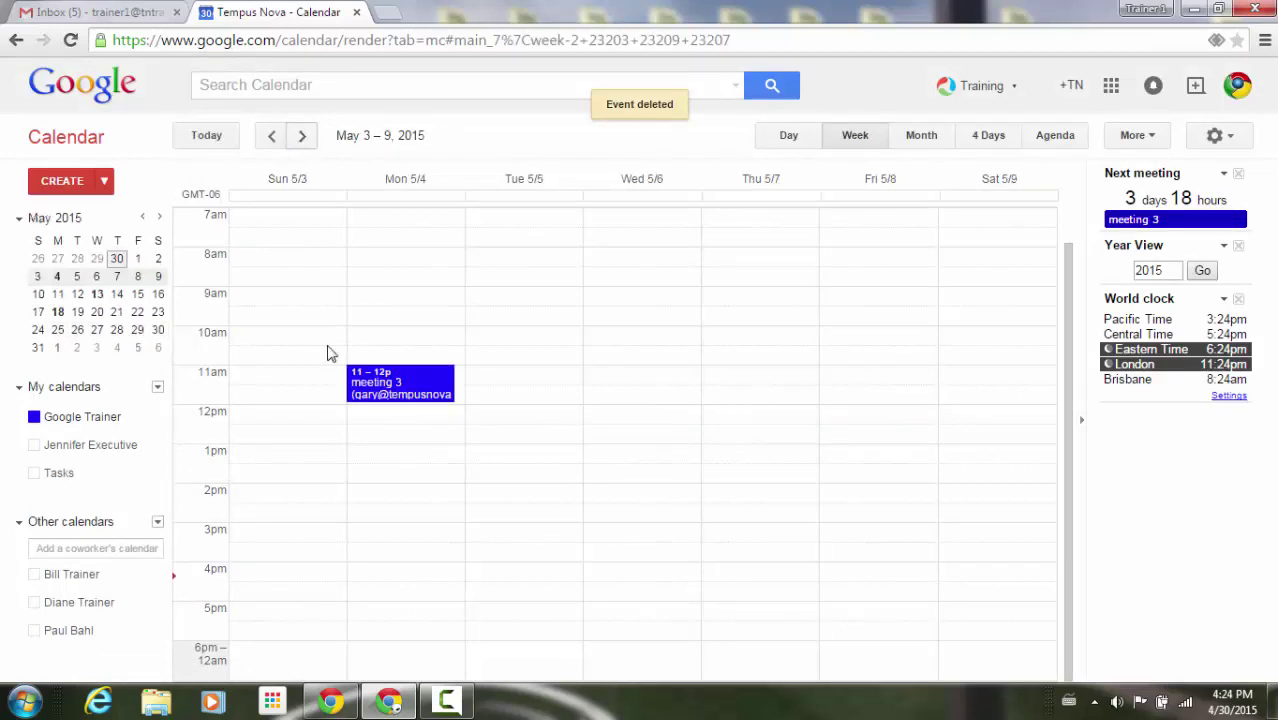
click(437, 381)
click(457, 344)
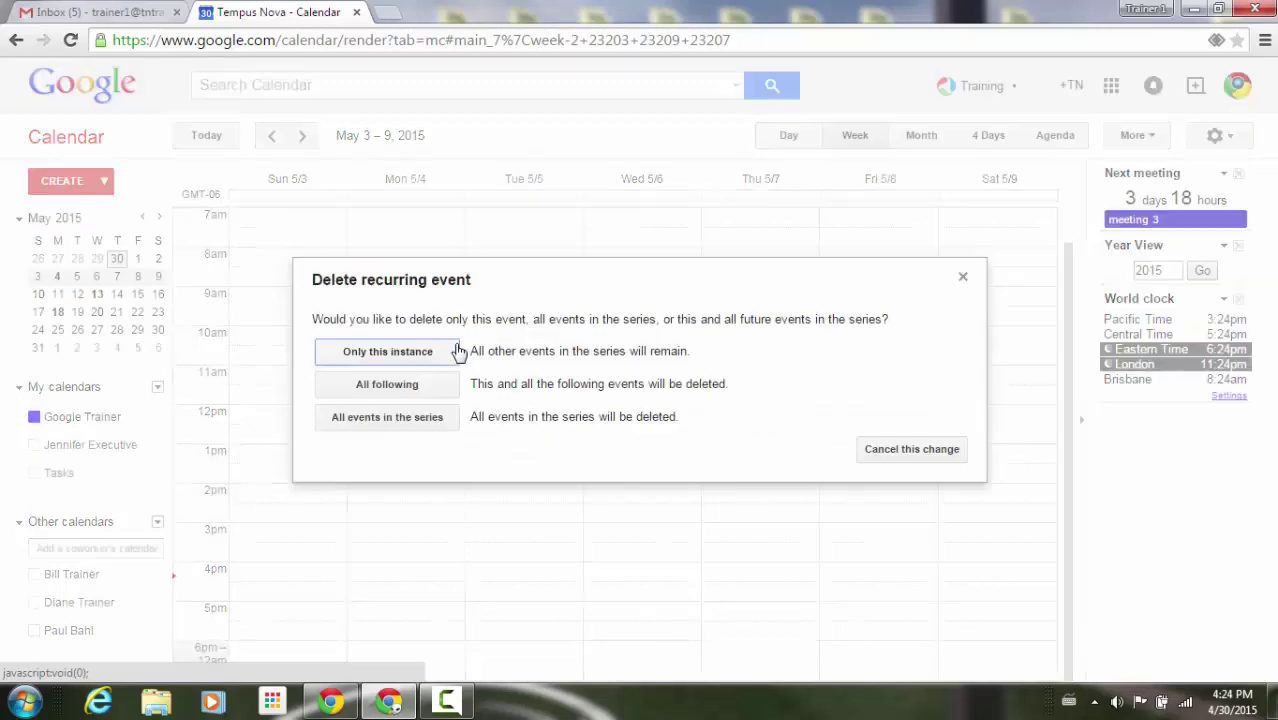
click(440, 420)
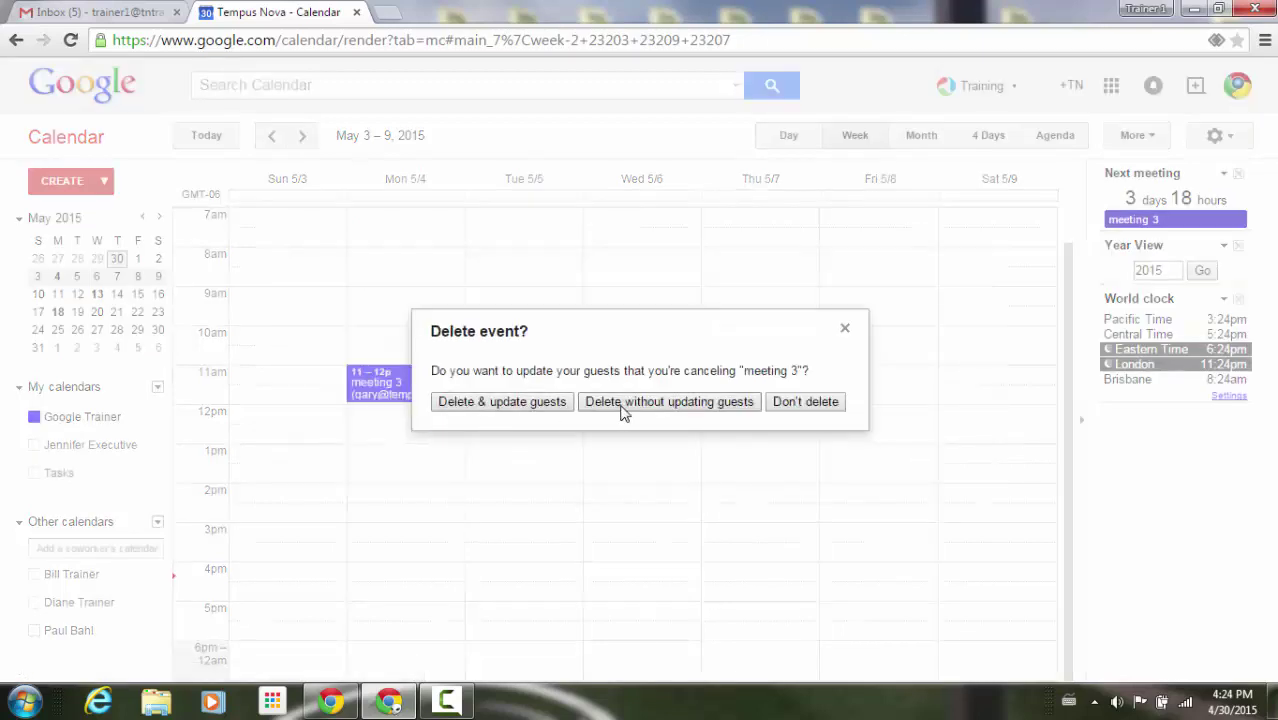
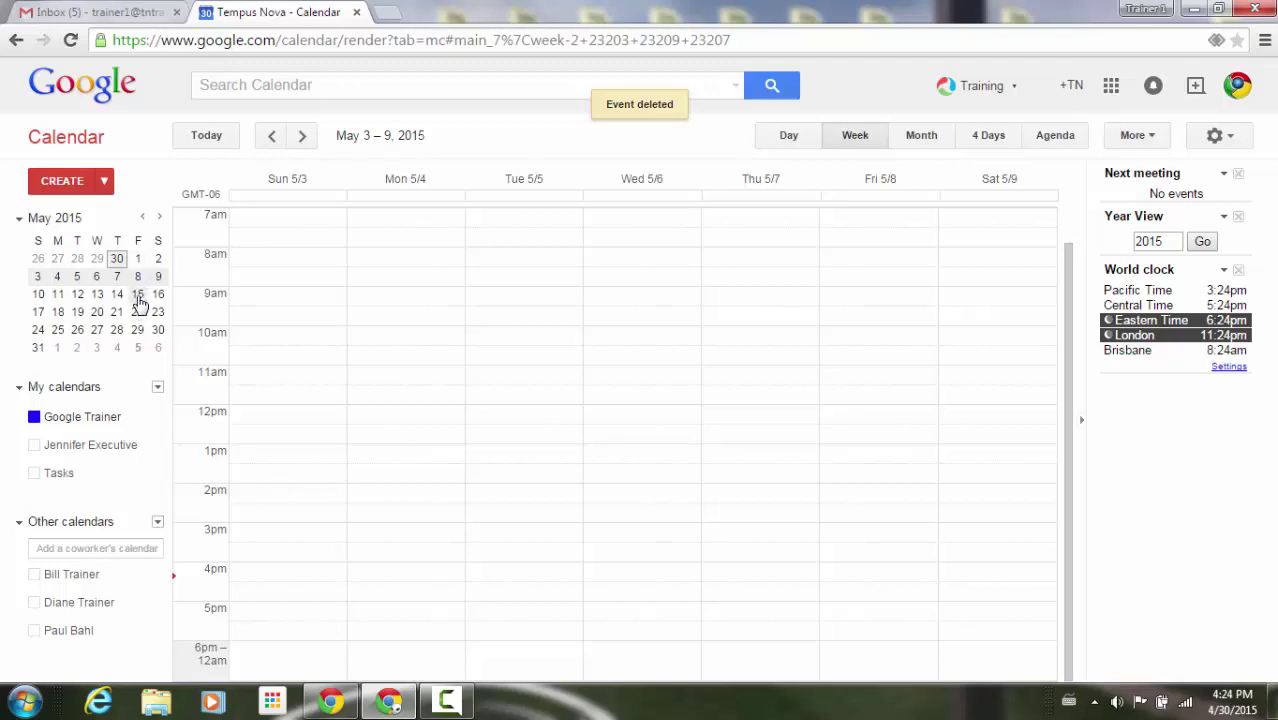
Step: Start a detailed event on Friday, May 15, 2015, from 11am to 12pm
click(138, 296)
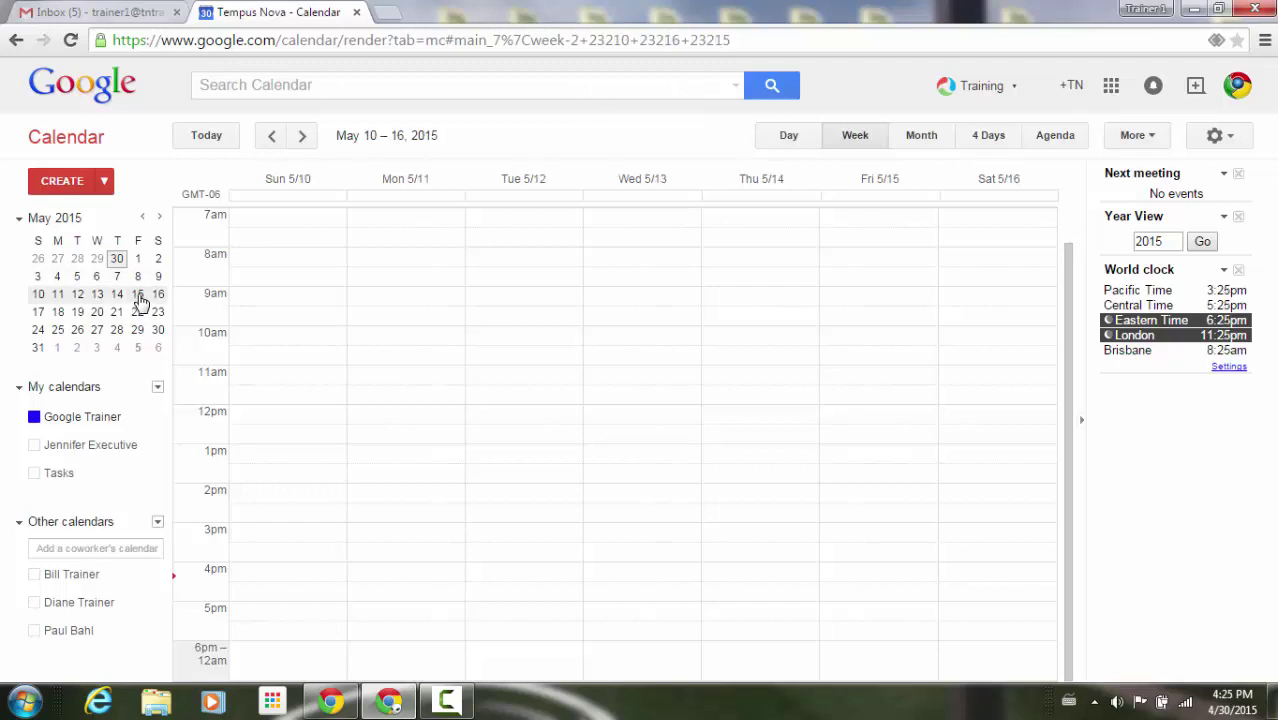
click(858, 386)
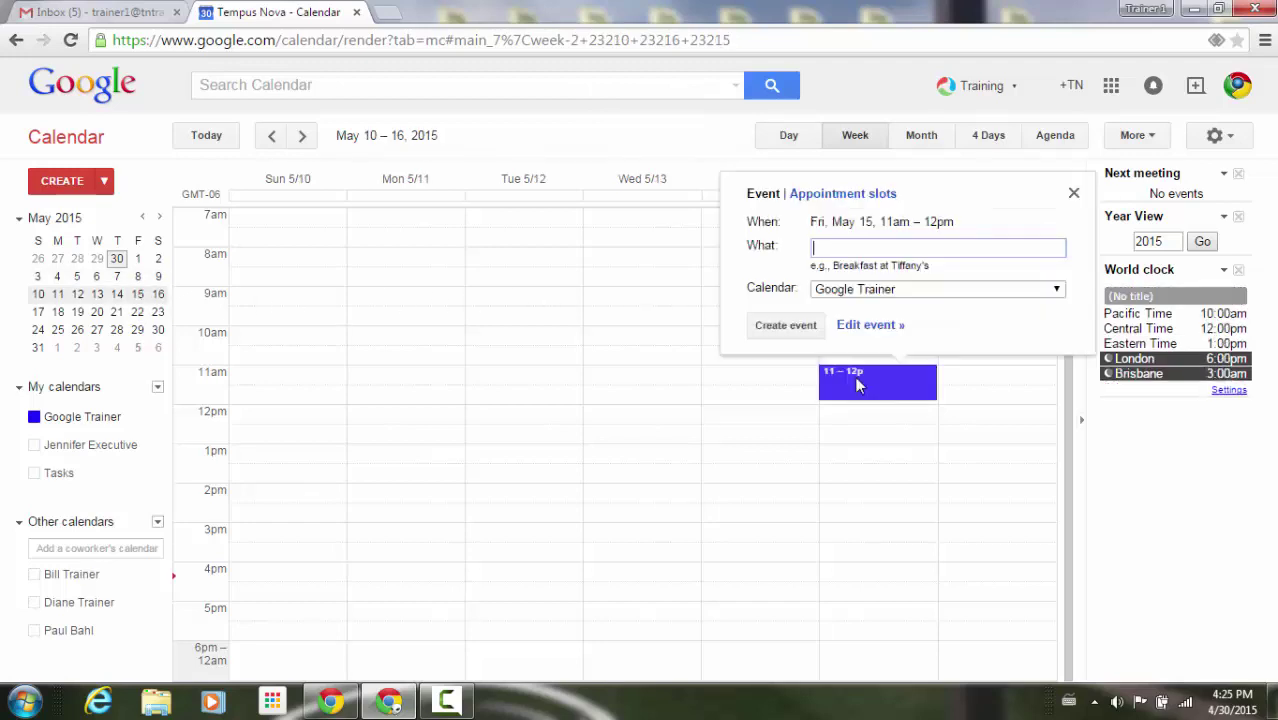
click(860, 327)
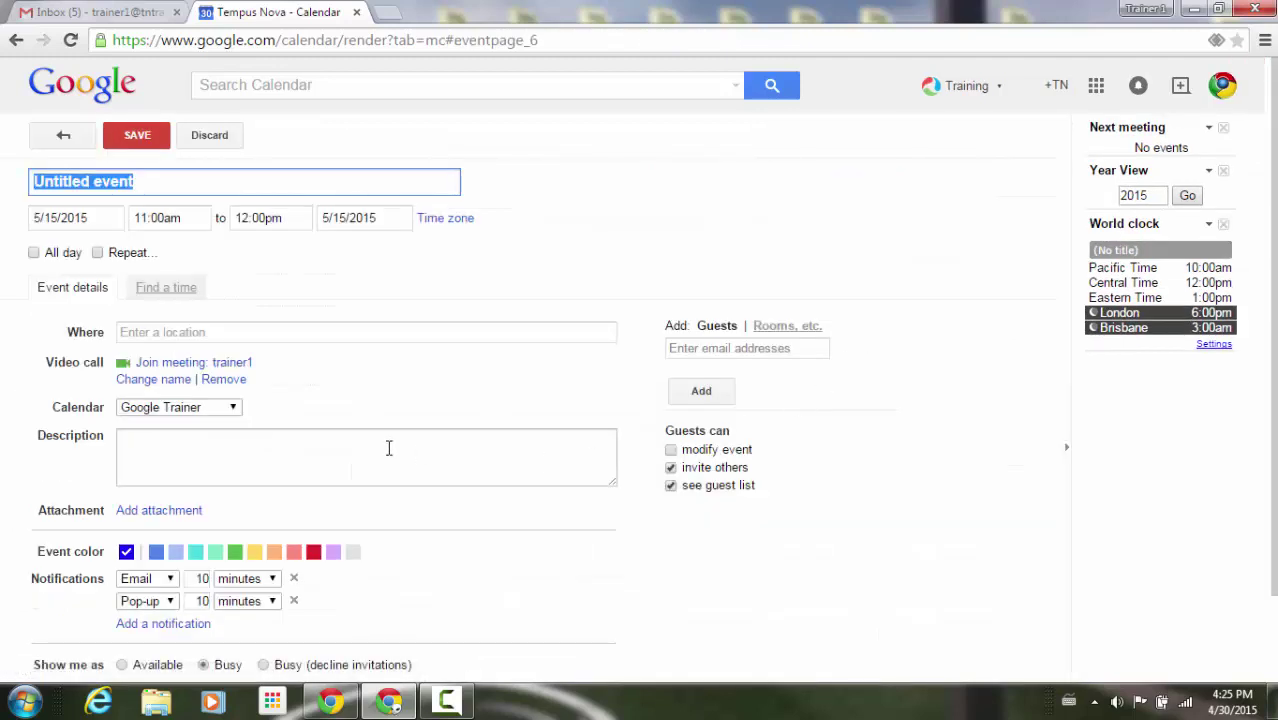
Step: Make the event repeat monthly by day of the week, every 1 month, and save it without a title
click(98, 253)
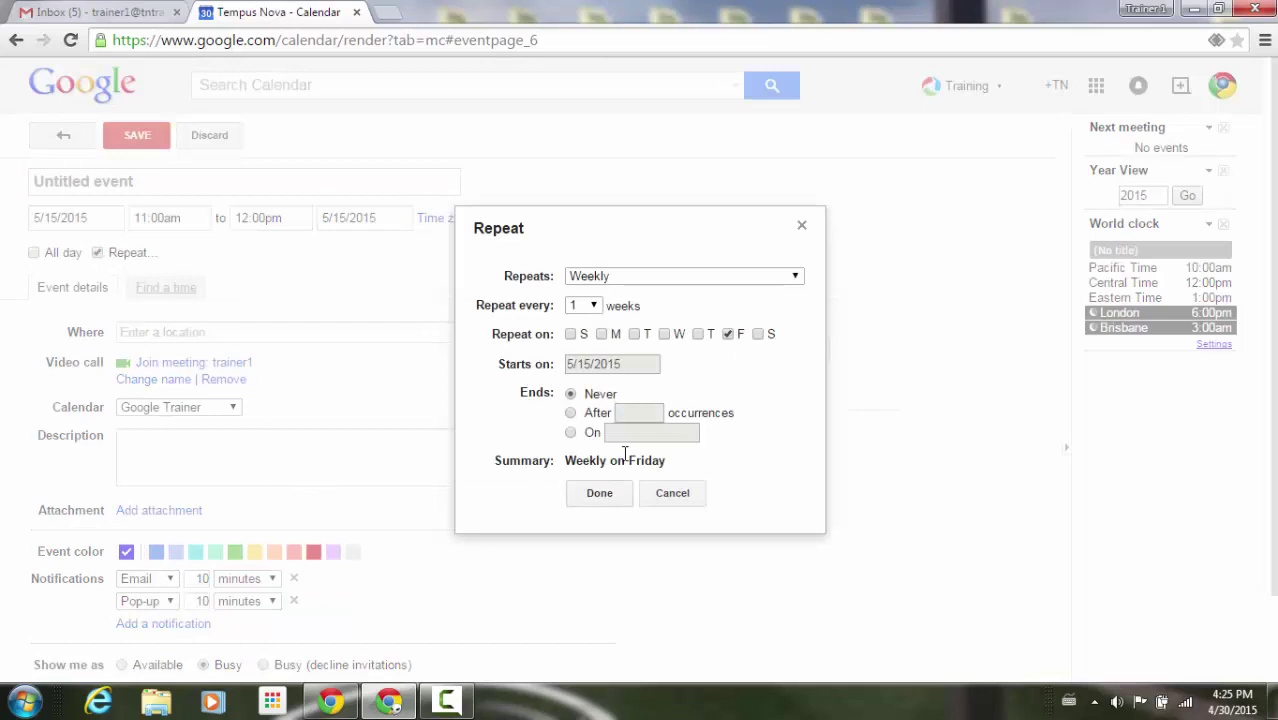
click(621, 281)
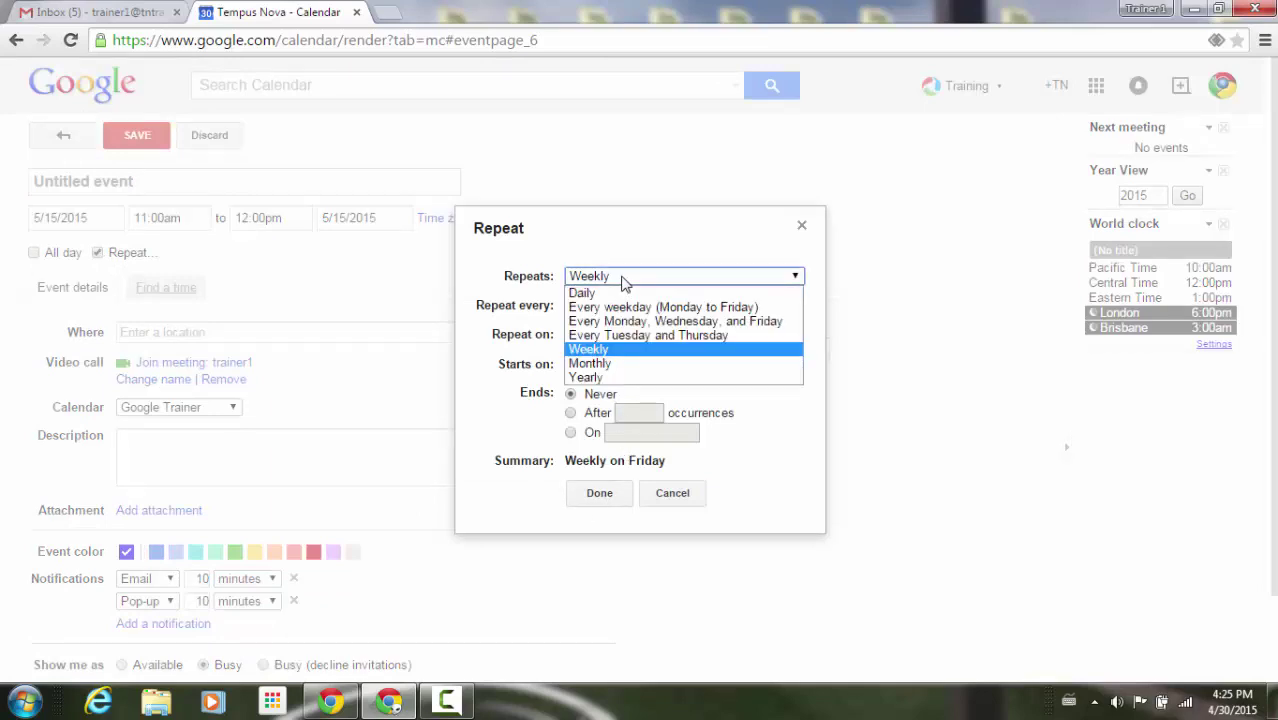
click(622, 364)
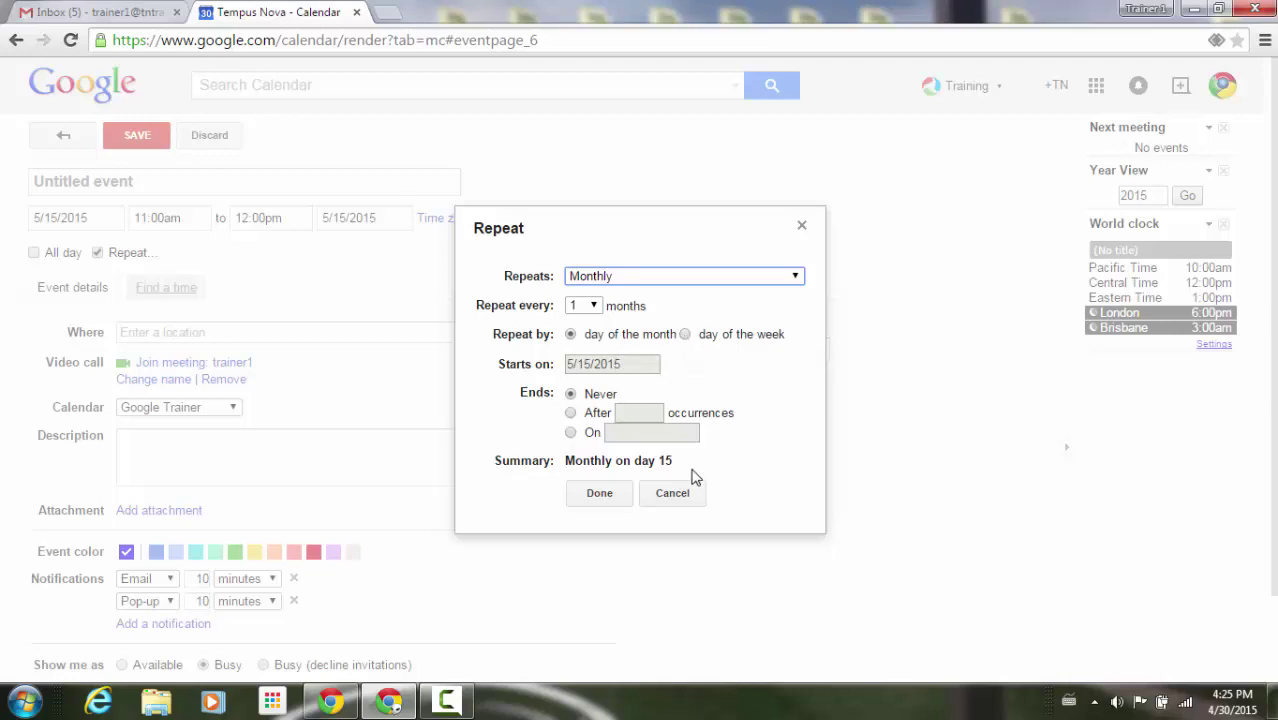
click(685, 334)
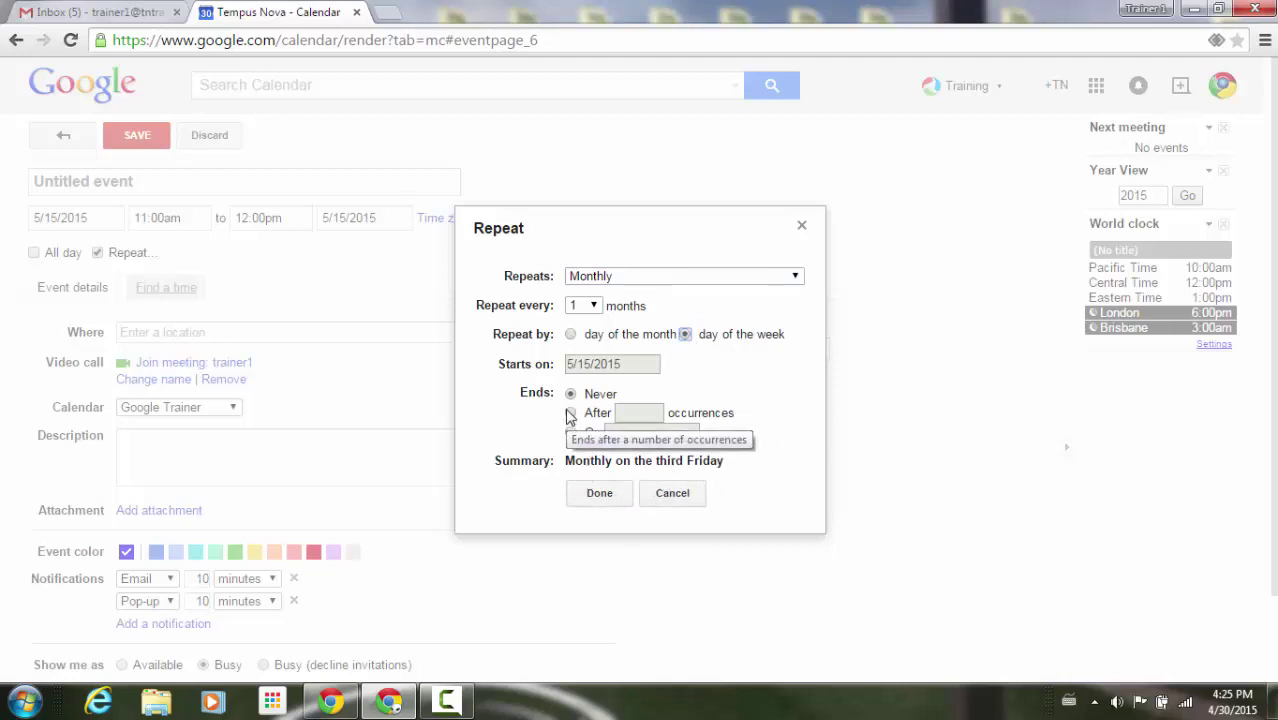
click(599, 494)
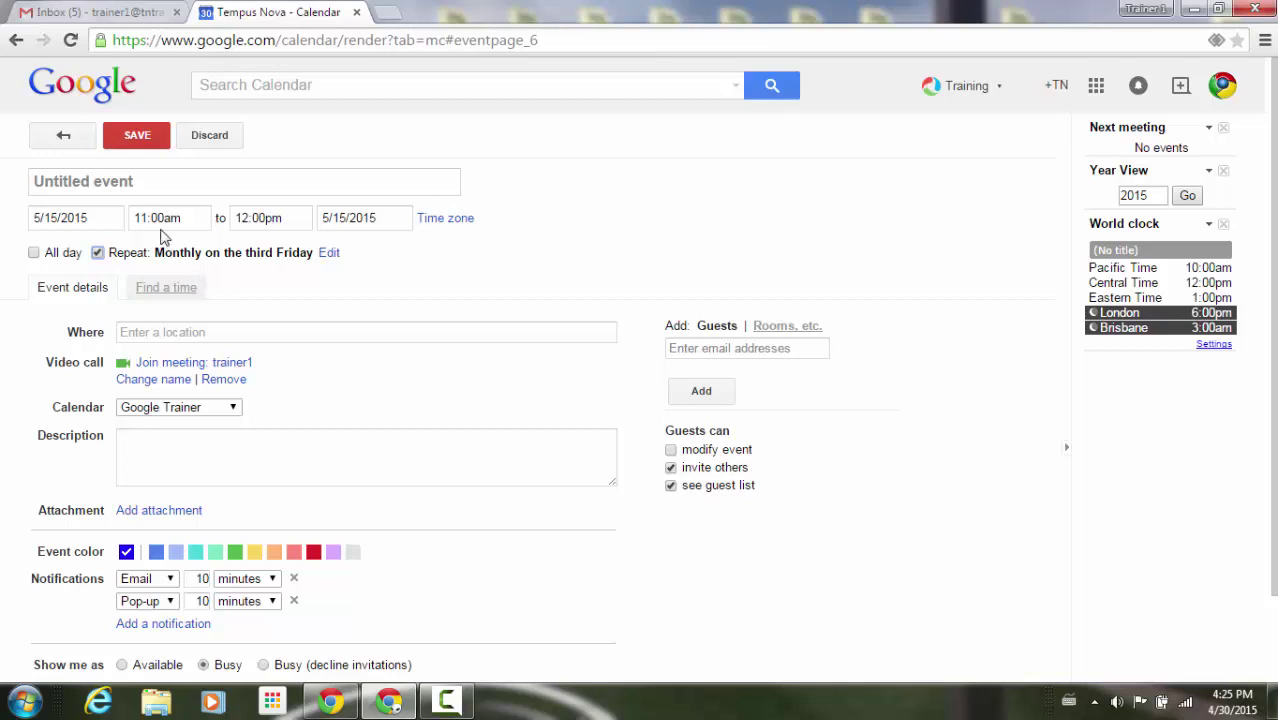
click(157, 138)
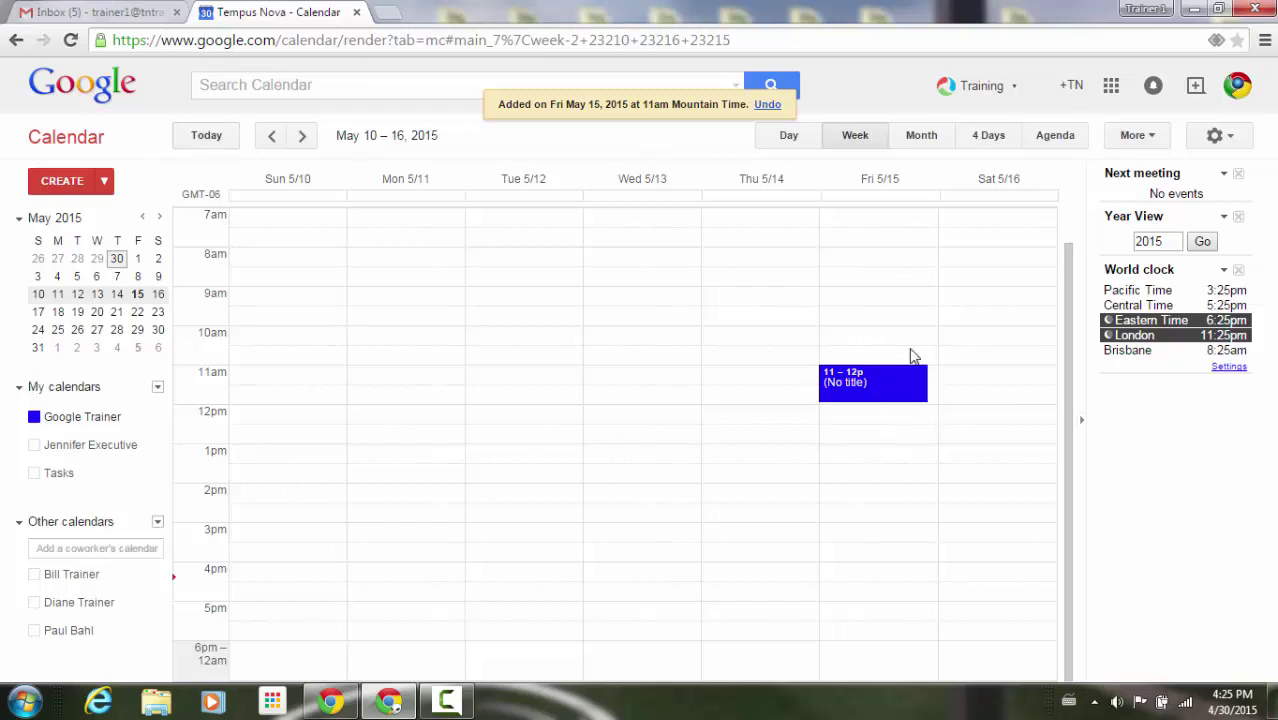
Step: Check the monthly event's next occurrence by going through the weeks ahead to June 14–20, 2015
click(303, 138)
click(303, 138)
click(303, 138)
click(303, 138)
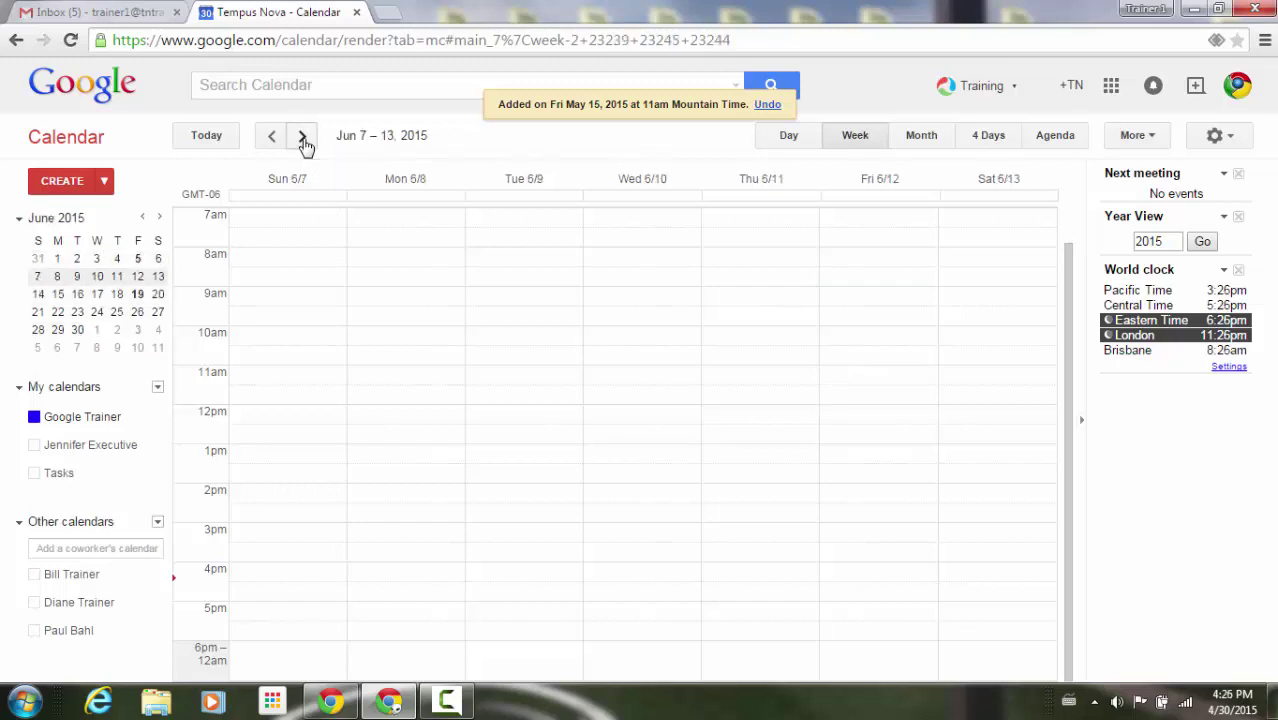
click(303, 138)
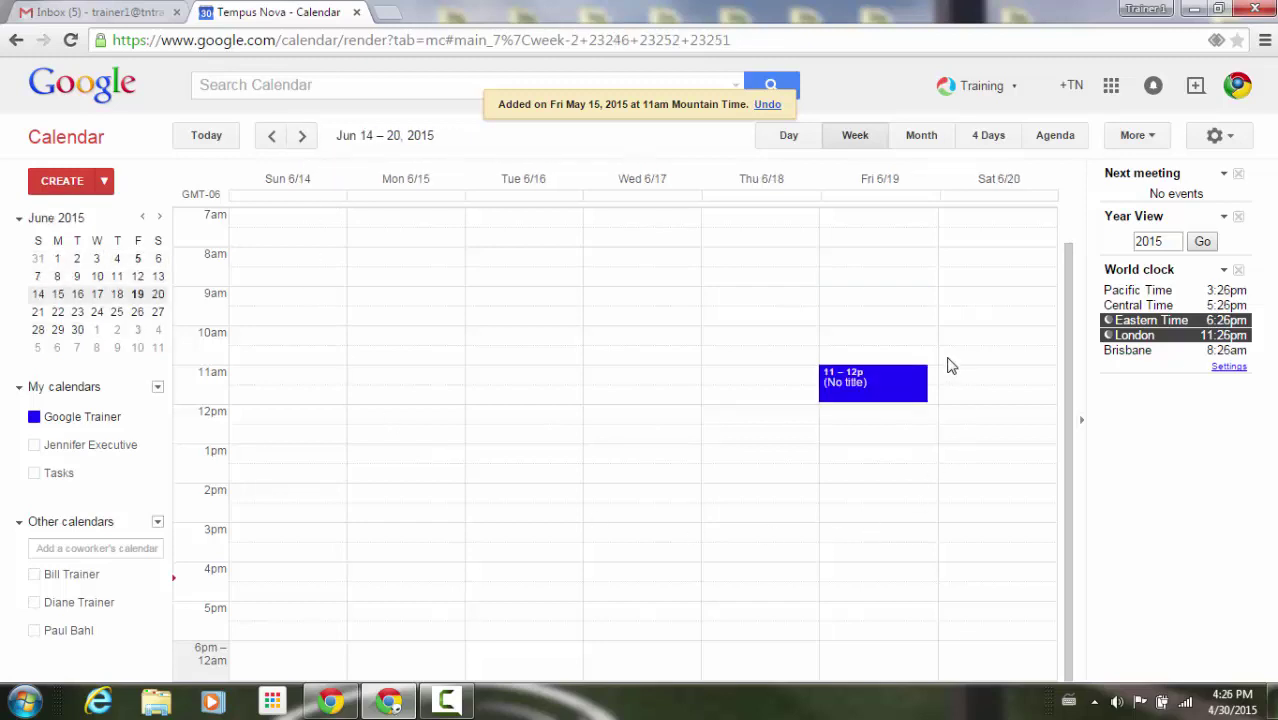